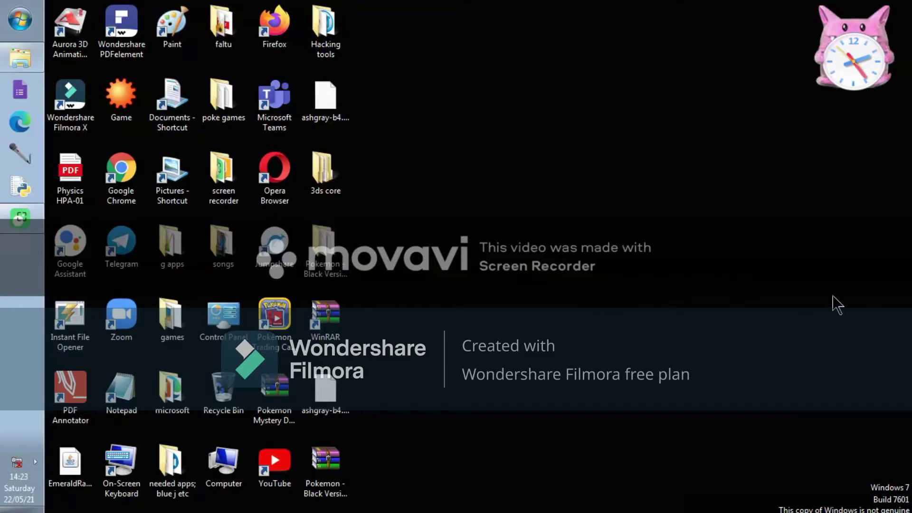
# Find and open Microsoft Excel 2010 in a maximized window, and dismiss the Office activation wizard
pyautogui.press('super')
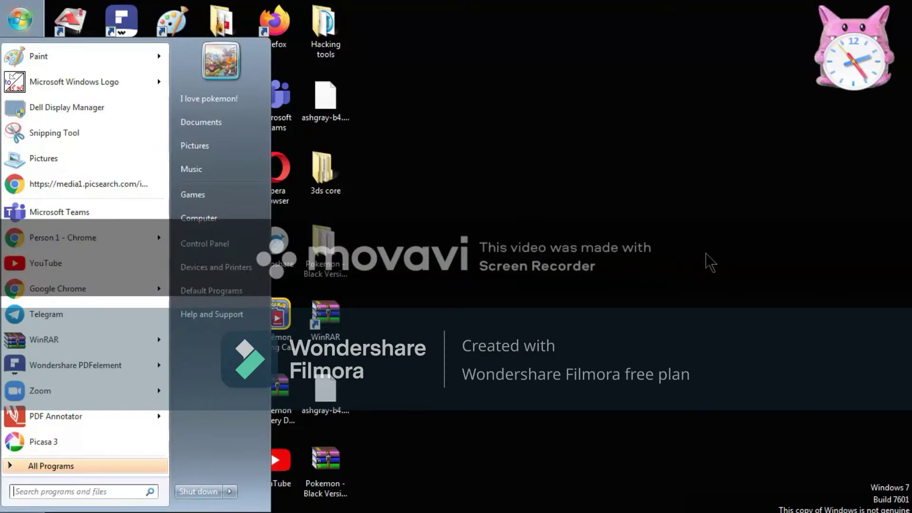
pyautogui.write('ms')
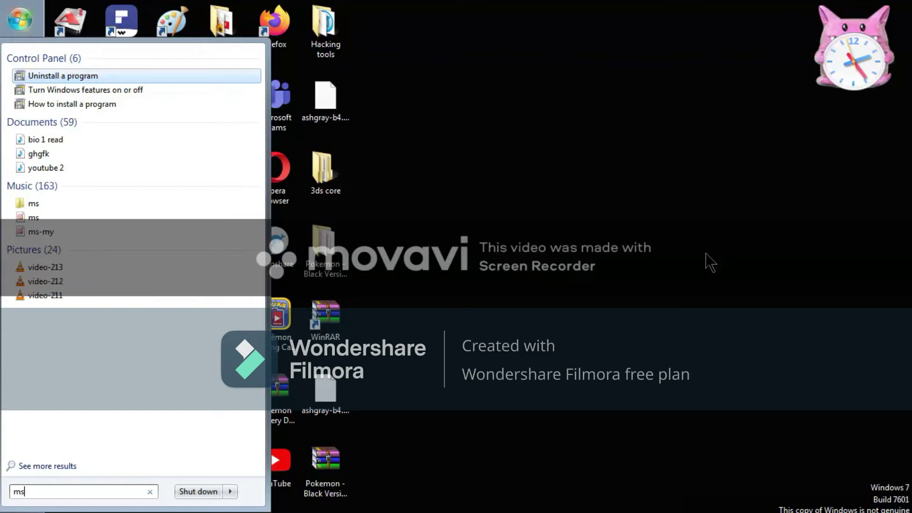
pyautogui.press('BackSpace')
pyautogui.press('BackSpace')
pyautogui.press('BackSpace')
pyautogui.write('excel')
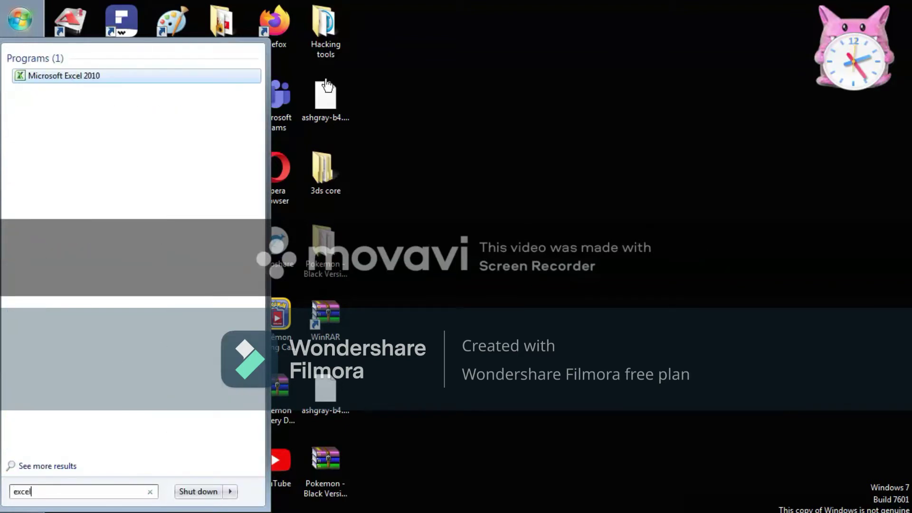
pyautogui.click(102, 76)
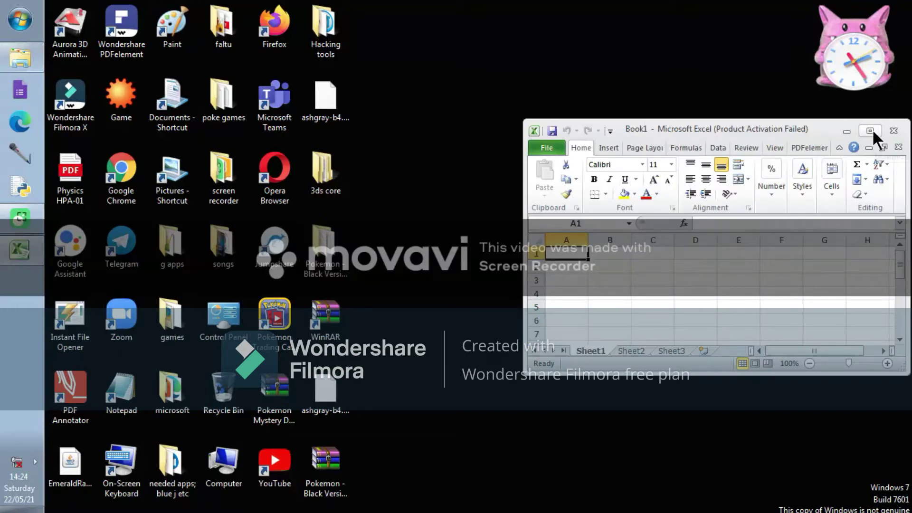
pyautogui.click(872, 129)
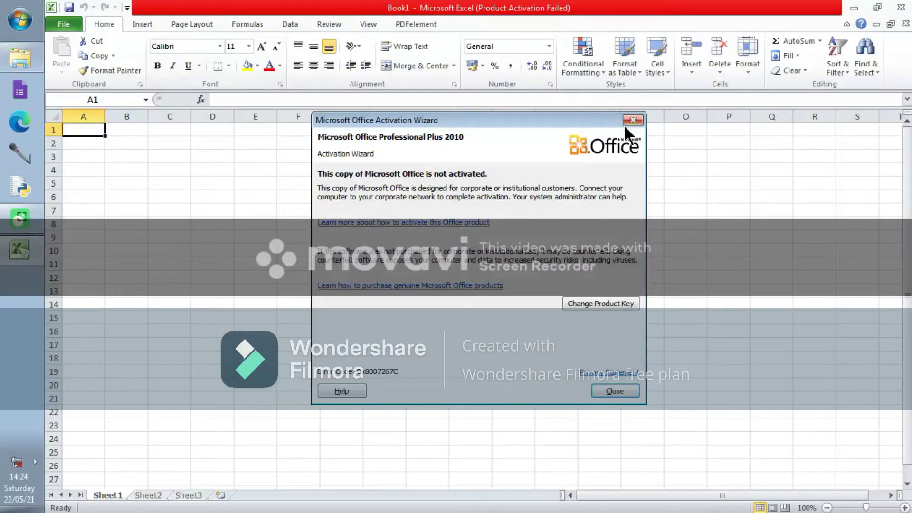
pyautogui.click(627, 123)
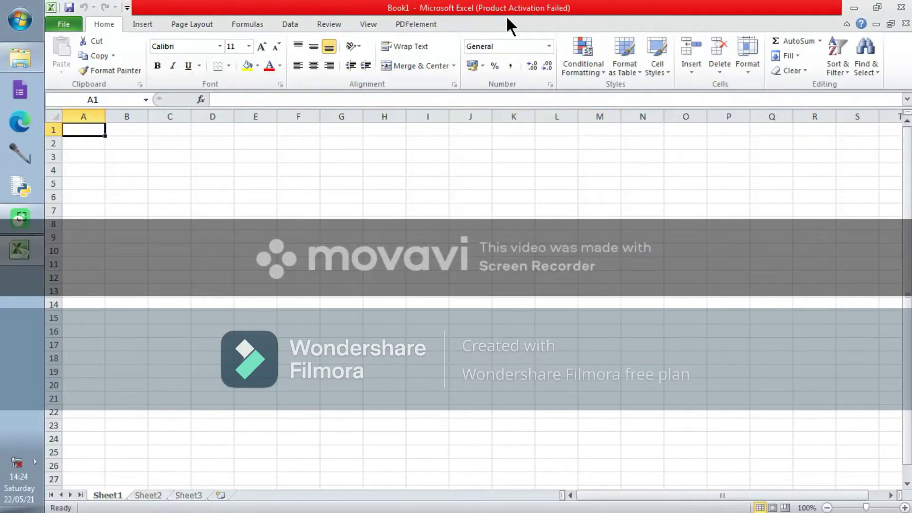
pyautogui.click(123, 184)
pyautogui.click(121, 132)
pyautogui.click(82, 131)
pyautogui.moveTo(101, 135); pyautogui.dragTo(115, 139)
pyautogui.click(90, 126)
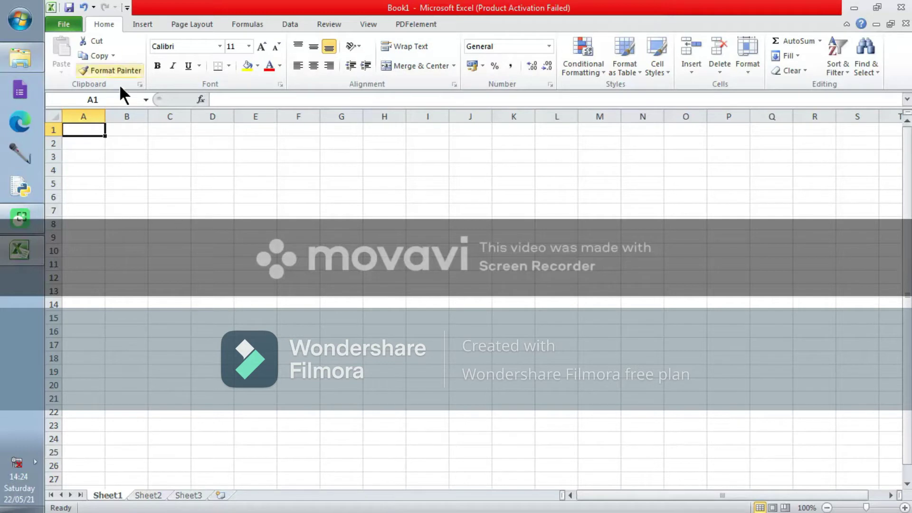
pyautogui.click(146, 99)
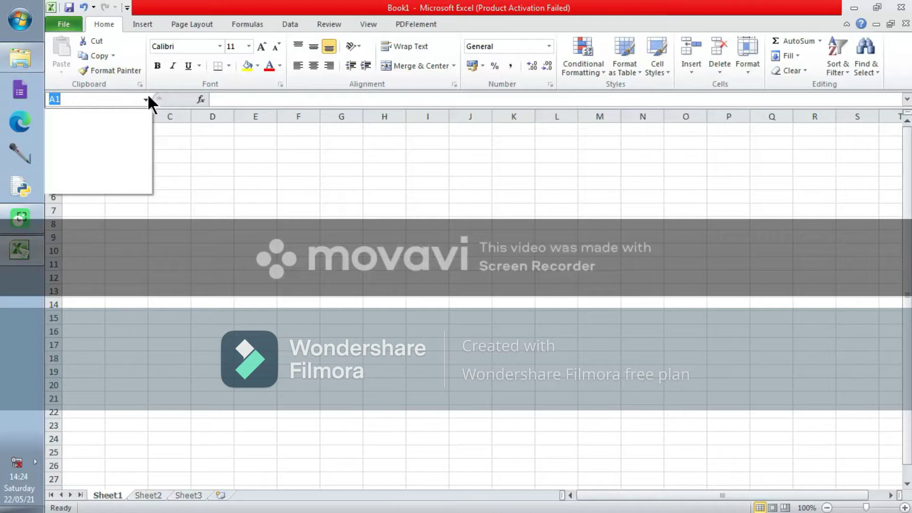
pyautogui.click(146, 99)
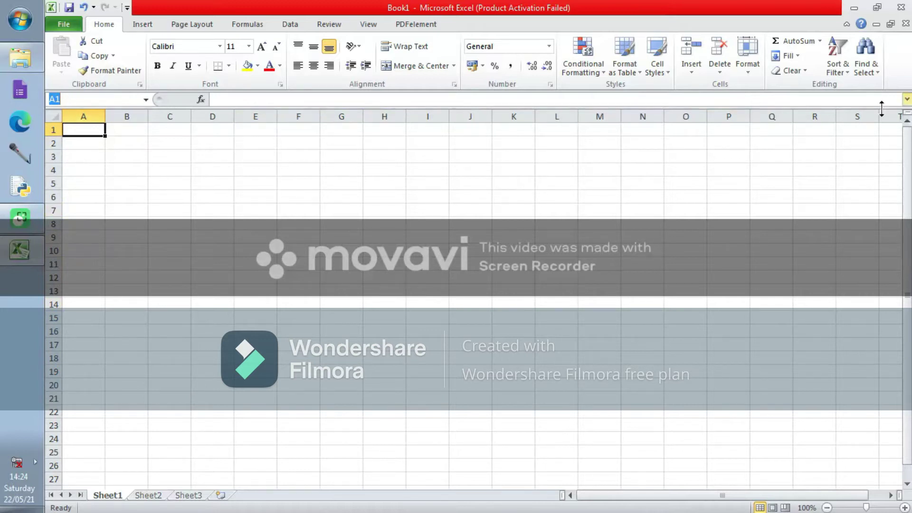
# Try the formula =3+3 in cell A1 and clear the cell's contents
pyautogui.click(232, 100)
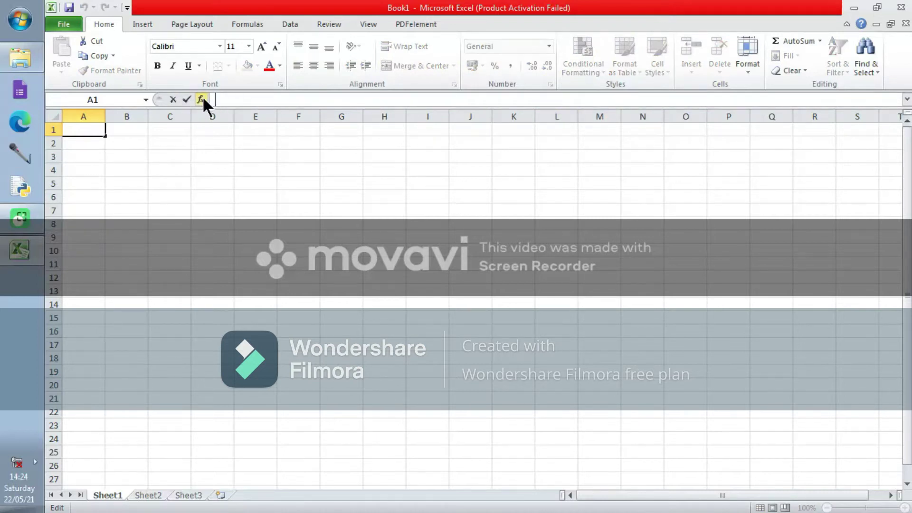
pyautogui.write('=')
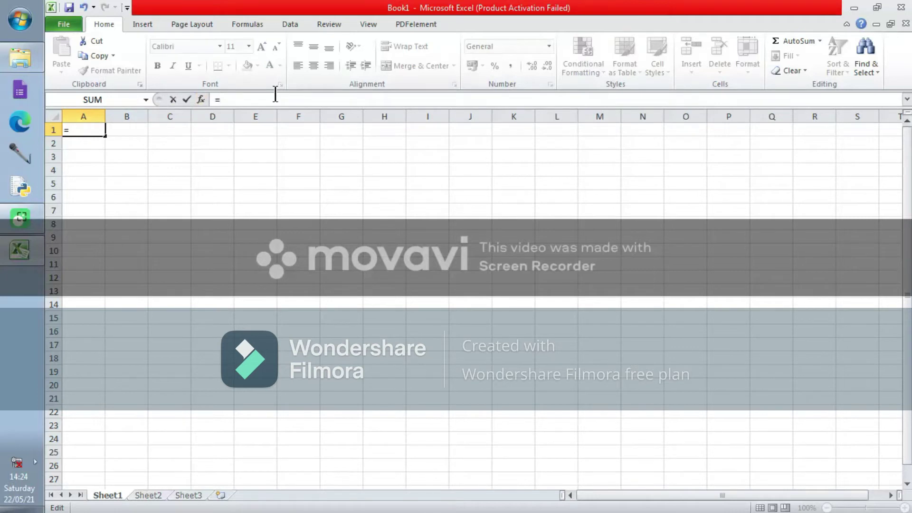
pyautogui.write('3+3')
pyautogui.press('Return')
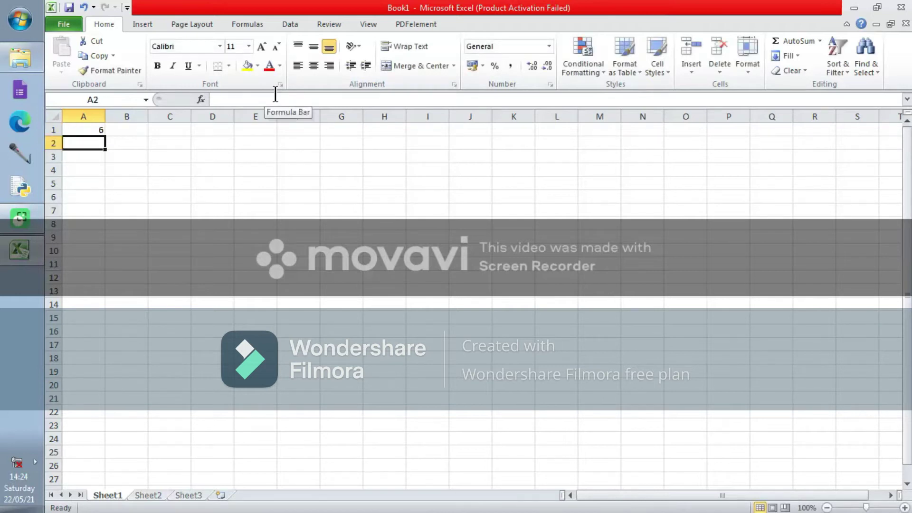
pyautogui.click(91, 130)
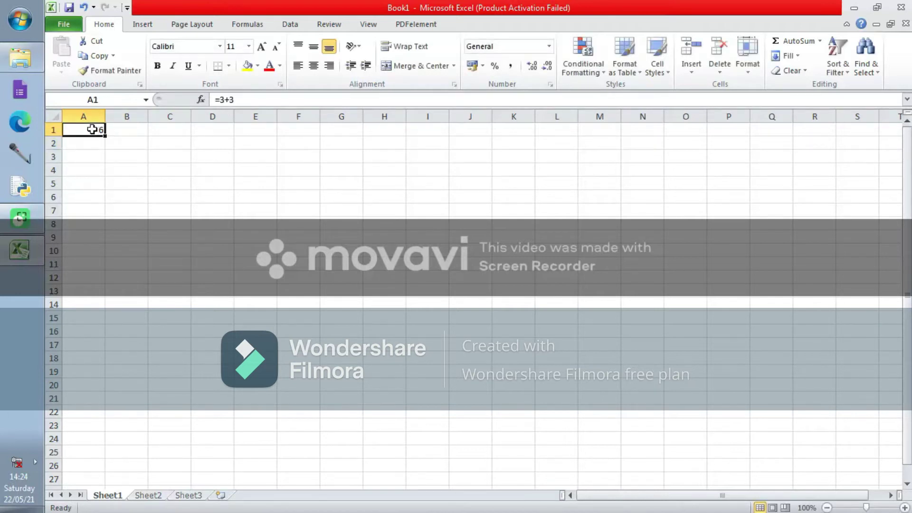
pyautogui.press('BackSpace')
# Go to the last column of the worksheet in row 1 and return to cell A1
pyautogui.scroll(-1, 515, 275)
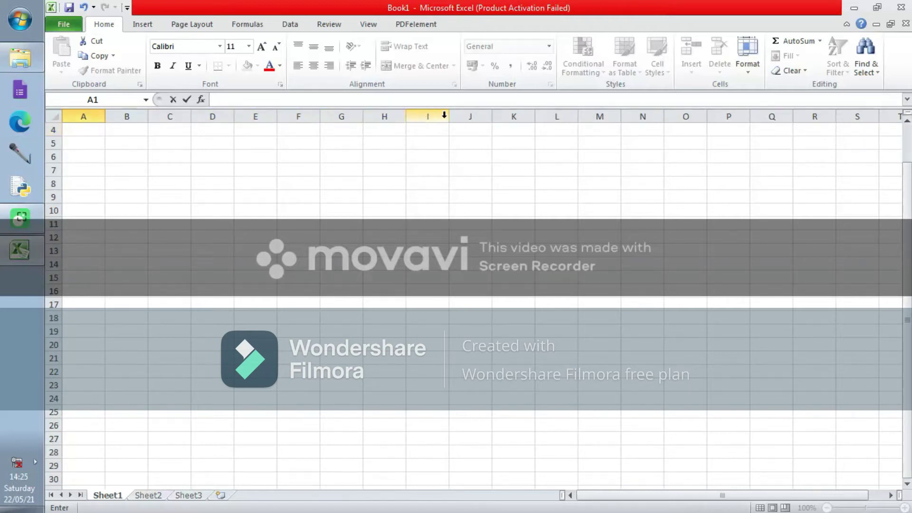
pyautogui.middleClick(414, 287)
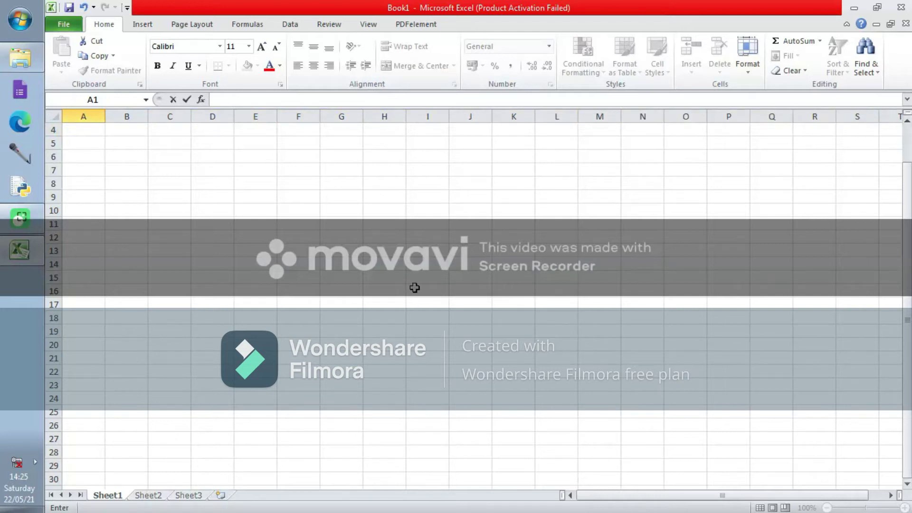
pyautogui.click(813, 259)
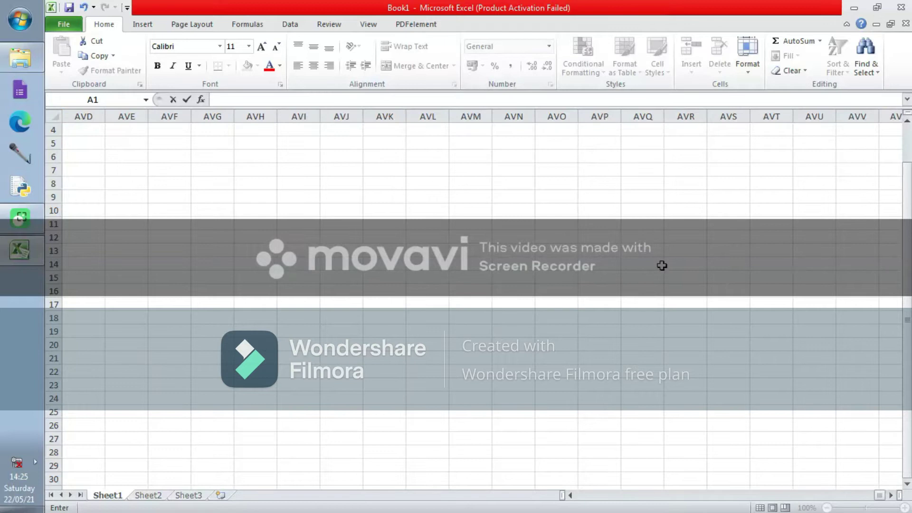
pyautogui.hotkey('ctrl', 'Right')
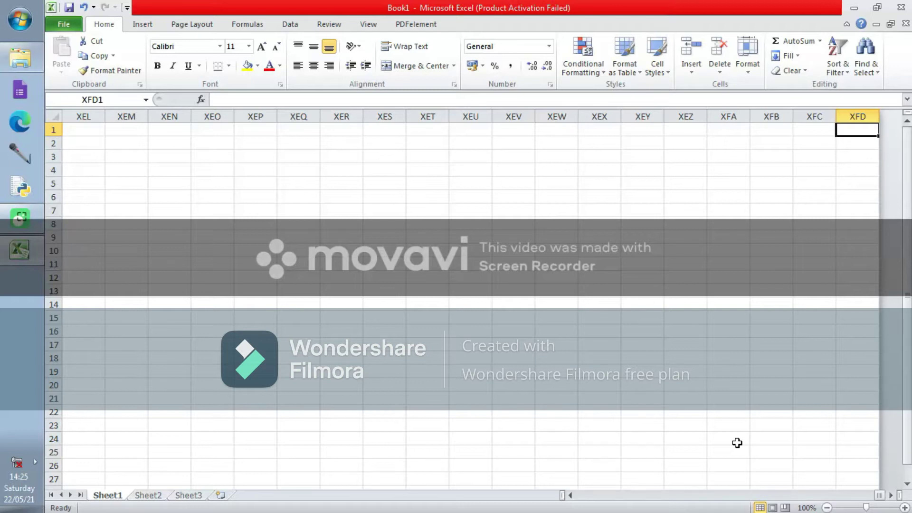
pyautogui.hotkey('ctrl', 'Home')
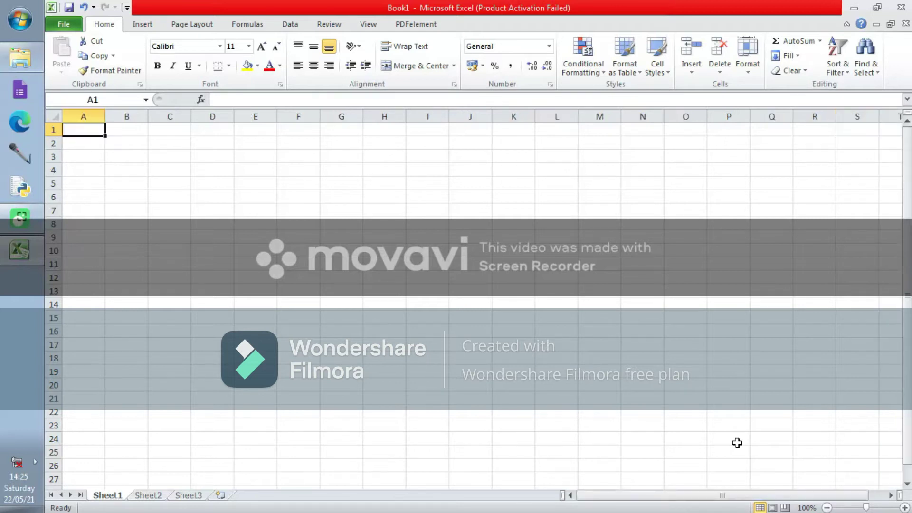
# Go to the worksheet's last row and its last column in that row, and return to cell A1
pyautogui.hotkey('ctrl', 'Down')
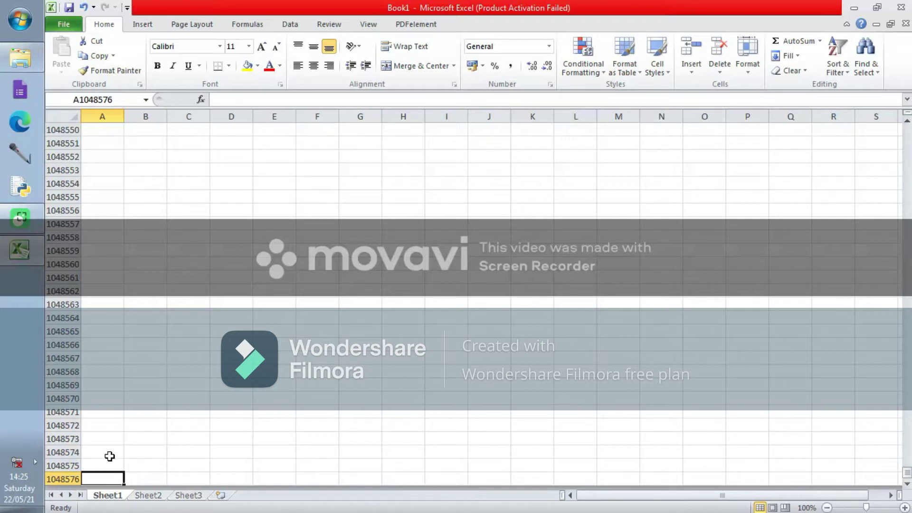
pyautogui.scroll(1, 348, 446)
pyautogui.scroll(-2, 349, 445)
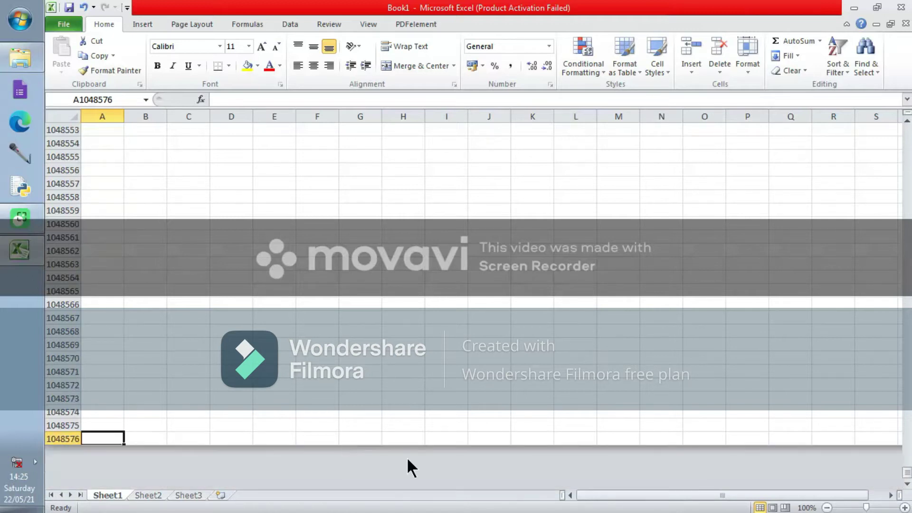
pyautogui.hotkey('ctrl', 'Right')
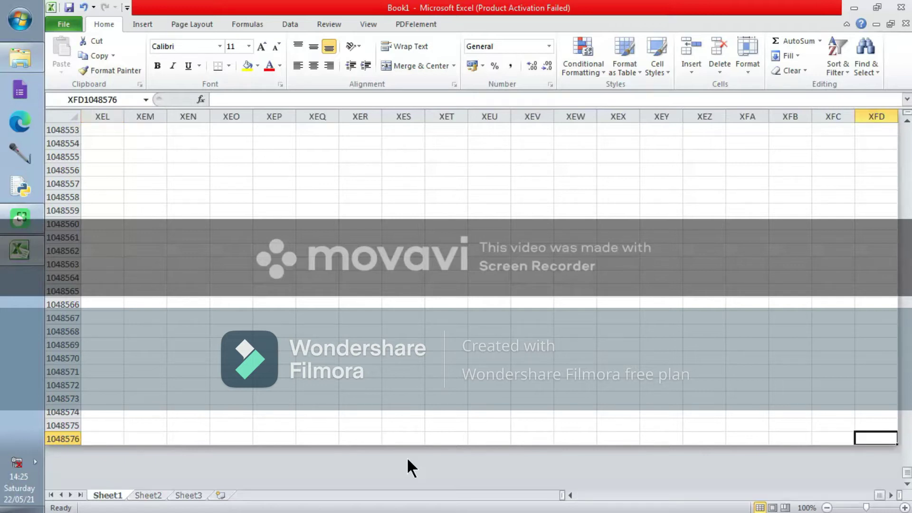
pyautogui.hotkey('ctrl', 'Home')
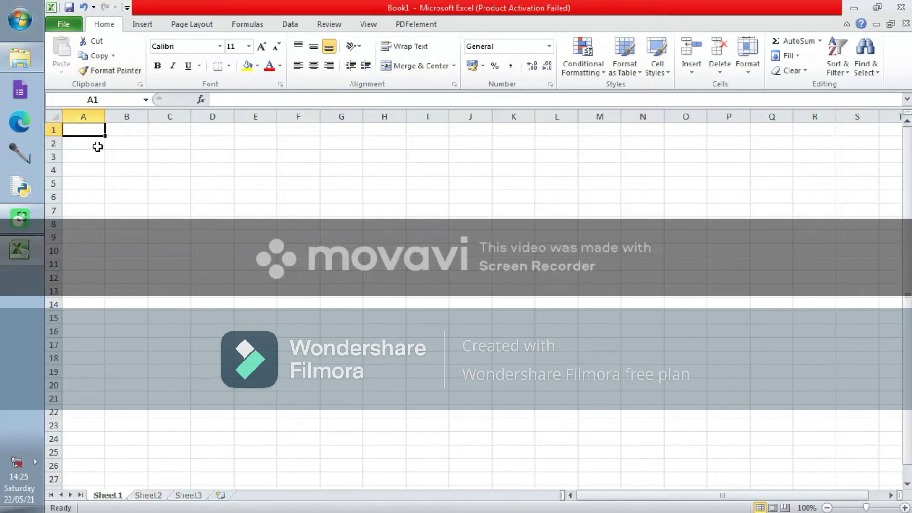
pyautogui.moveTo(106, 135); pyautogui.dragTo(384, 134)
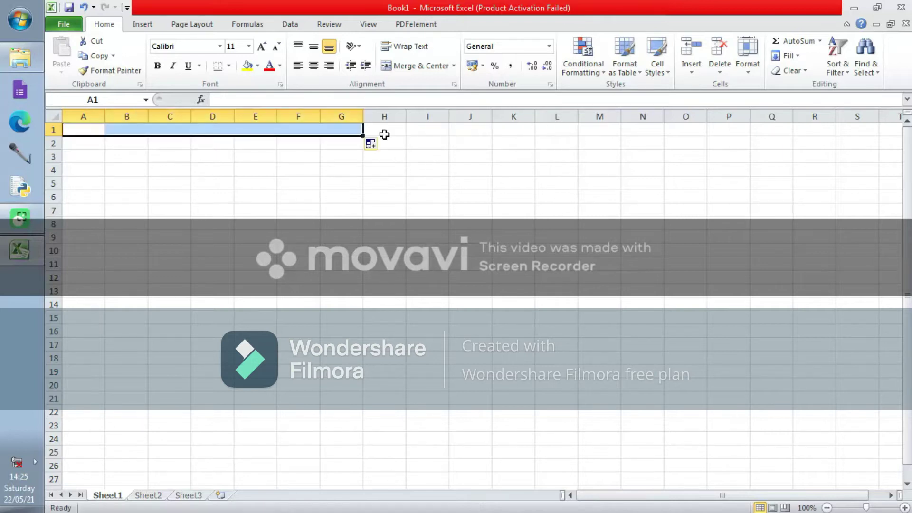
pyautogui.moveTo(133, 130); pyautogui.dragTo(148, 395)
# Enter the text "Computer with only an opening quotation mark in cell A1, and world" with only a closing one in cell C1
pyautogui.click(86, 129)
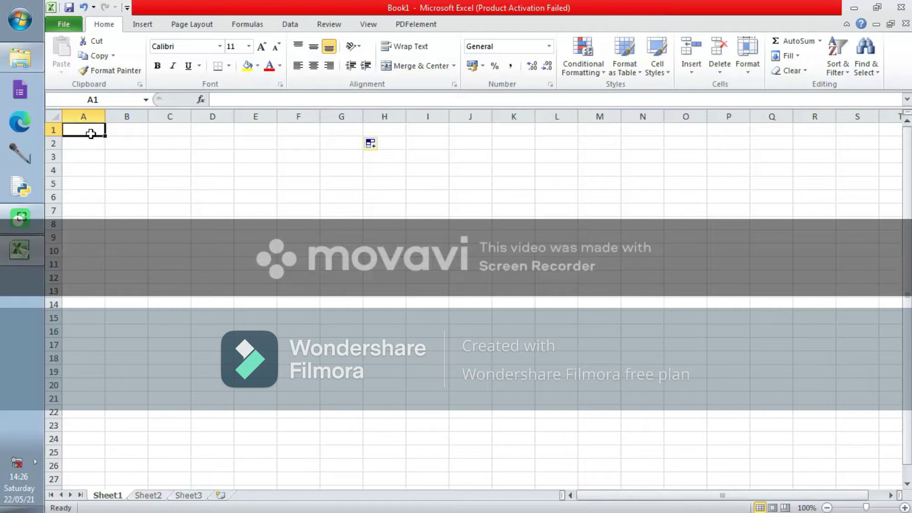
pyautogui.write('"')
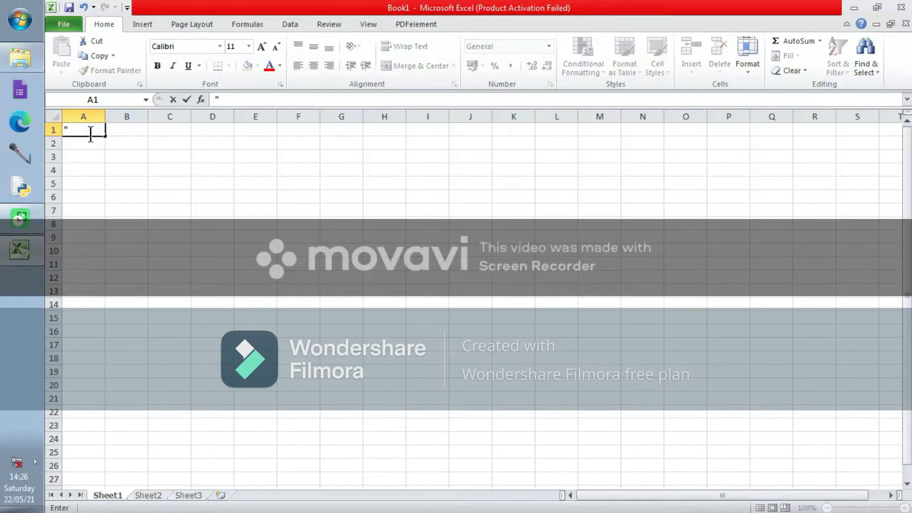
pyautogui.write('Computer')
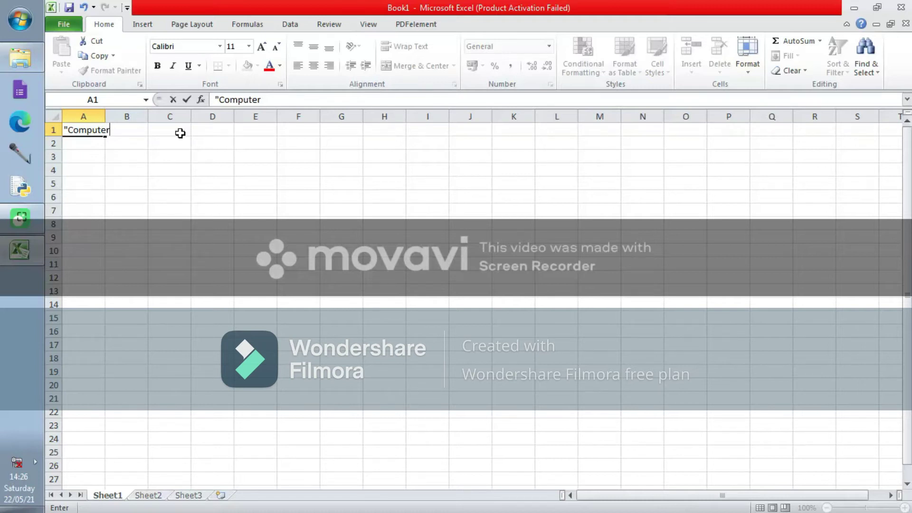
pyautogui.click(165, 128)
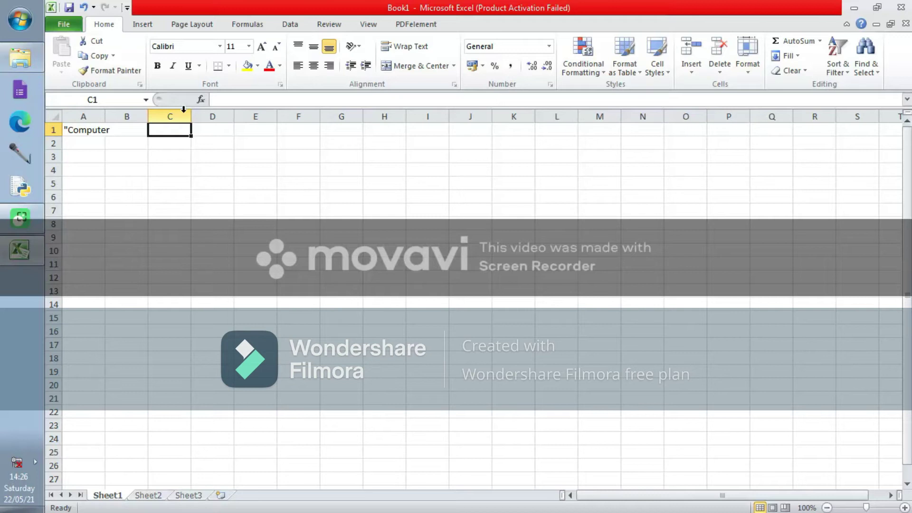
pyautogui.write('world')
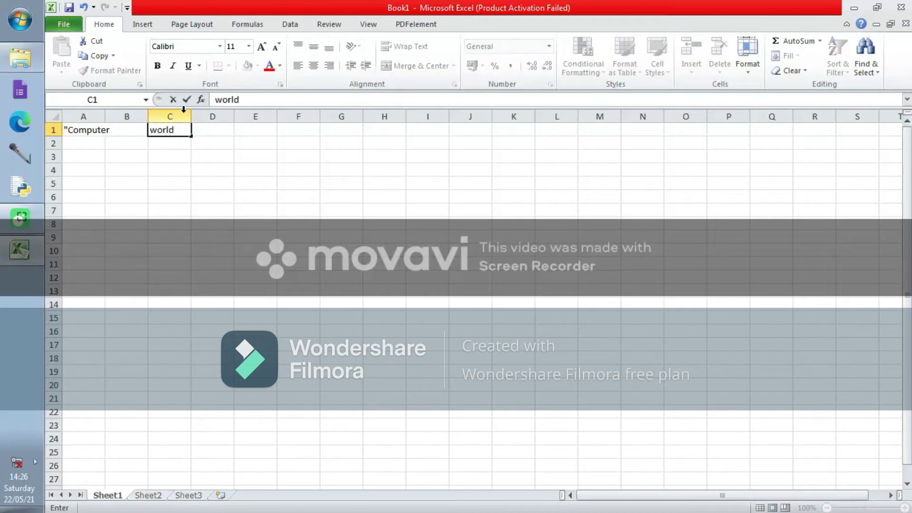
pyautogui.write('"')
# Join the texts of cells A1 and C1 in cell E1 with the formula =a1&c1
pyautogui.click(260, 130)
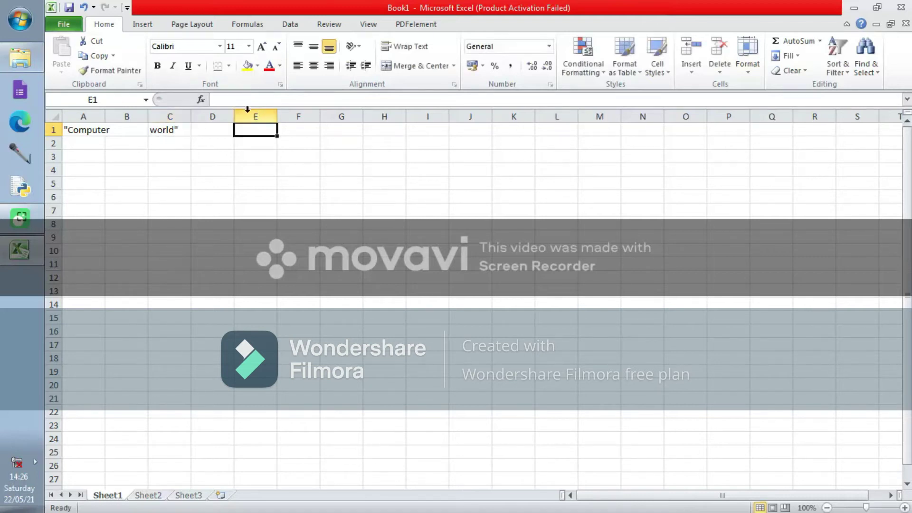
pyautogui.click(241, 99)
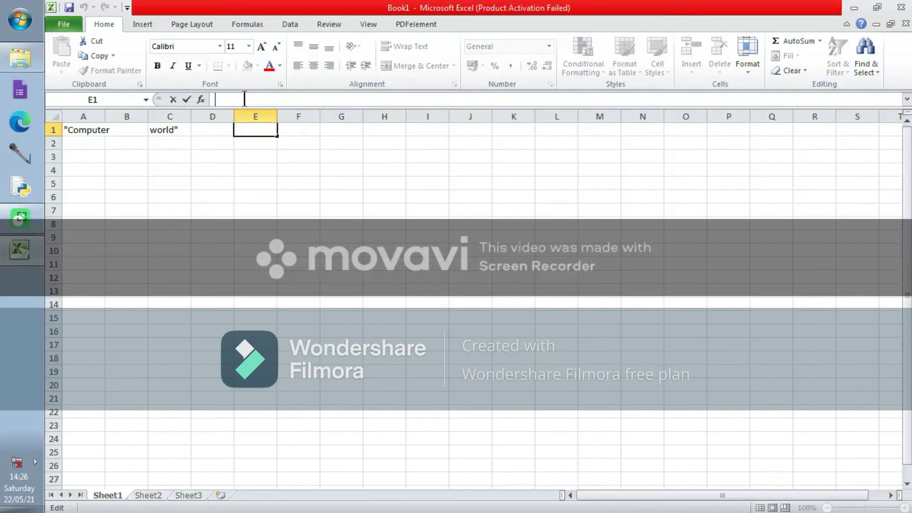
pyautogui.write('+')
pyautogui.press('BackSpace')
pyautogui.write('=')
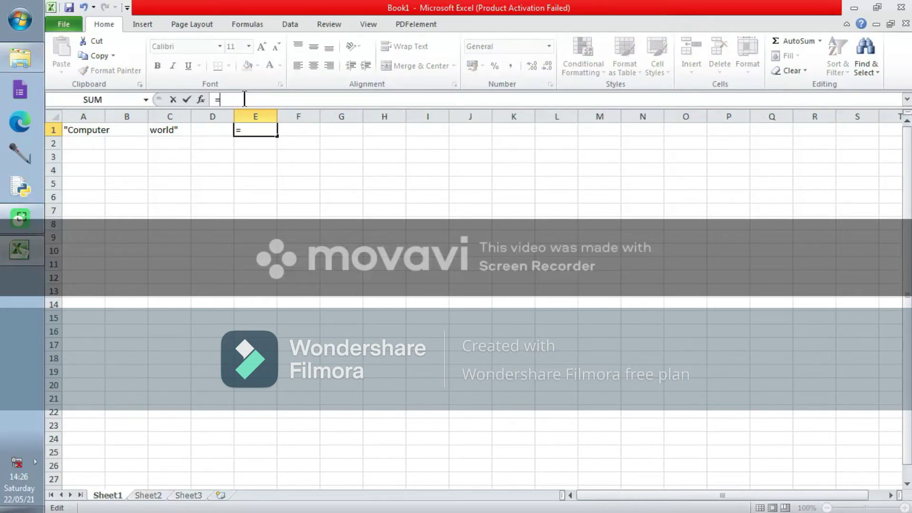
pyautogui.write('a1&')
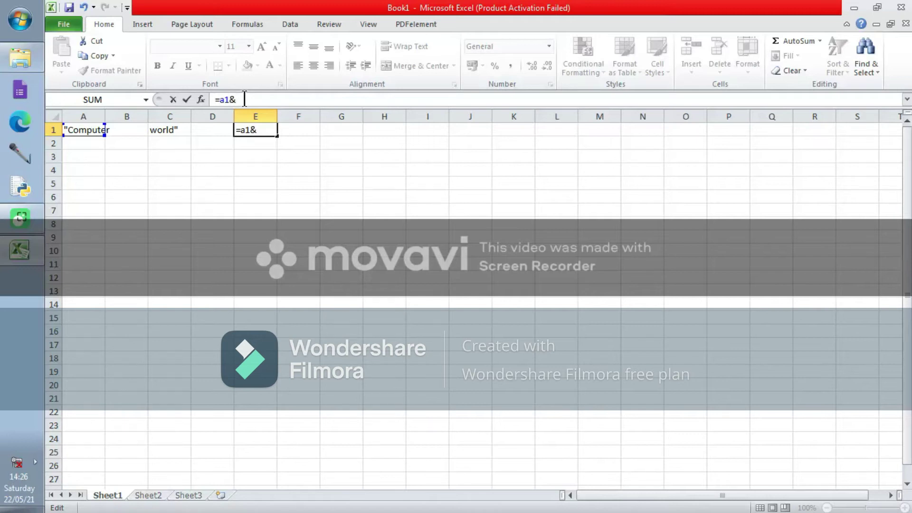
pyautogui.write('c1')
pyautogui.press('Return')
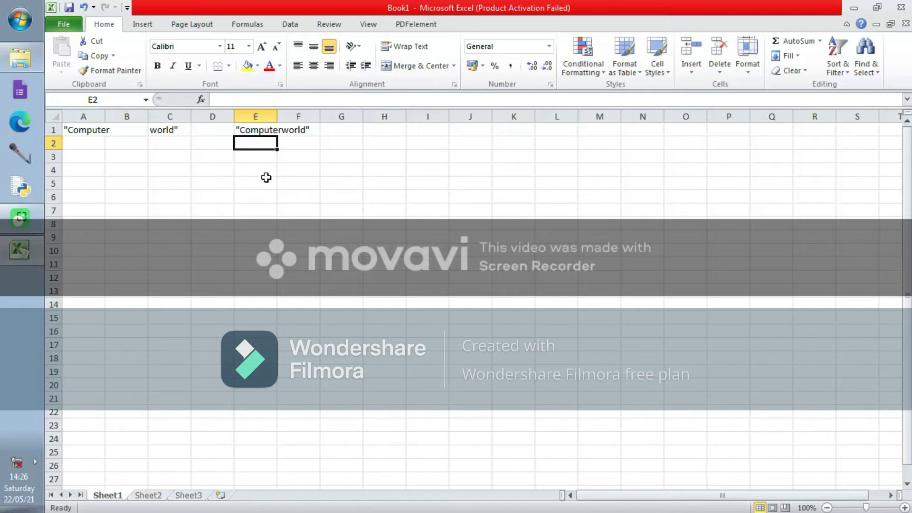
pyautogui.click(374, 130)
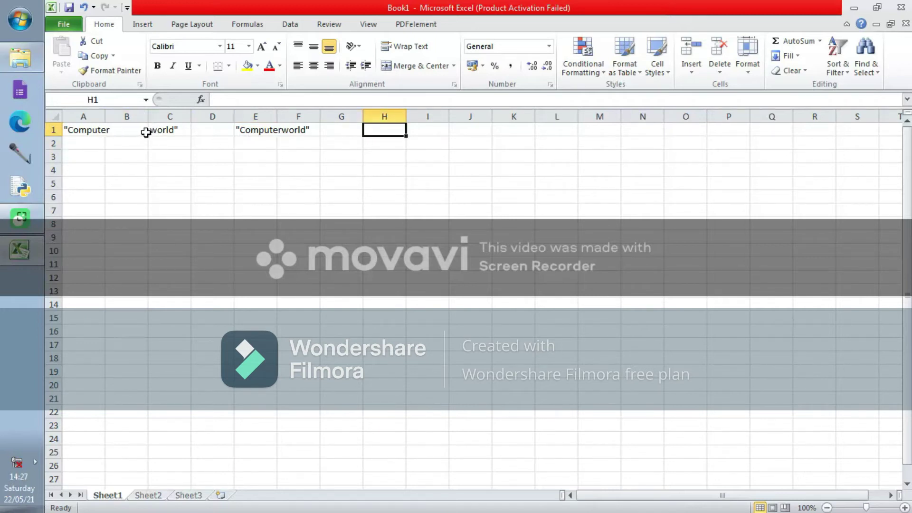
pyautogui.click(117, 130)
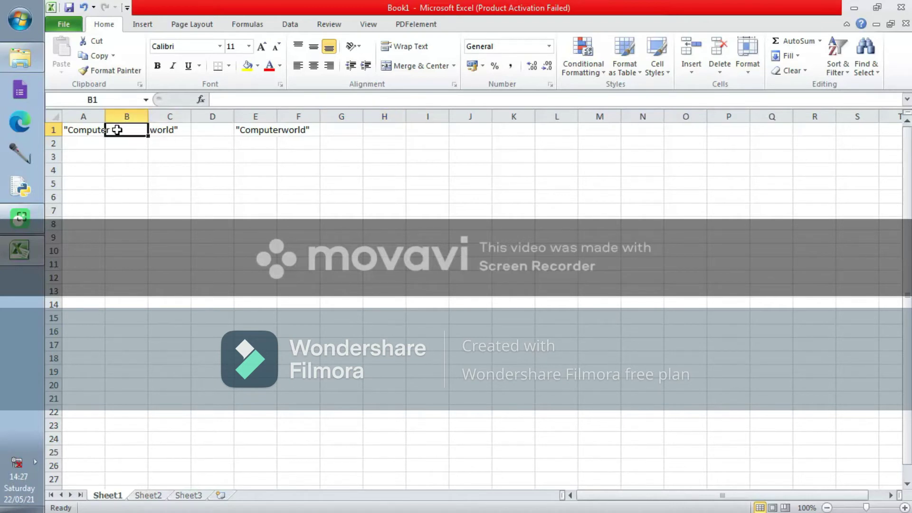
# Re-enter the text "Computer in cell A1 with a trailing space, keeping only the opening quotation mark
pyautogui.click(87, 131)
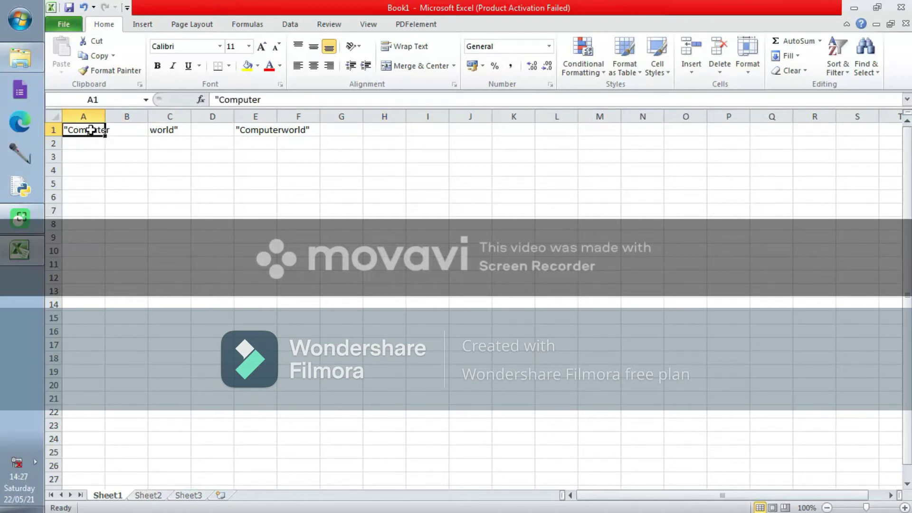
pyautogui.press('BackSpace')
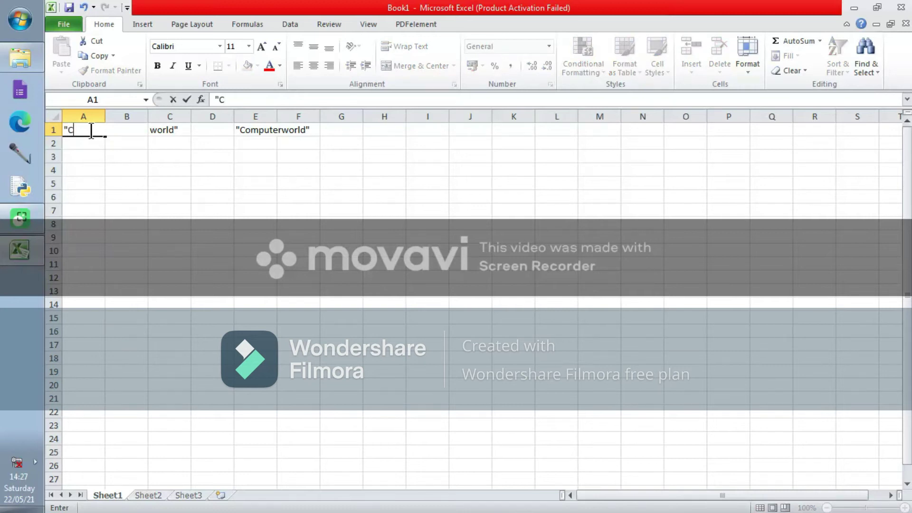
pyautogui.write('mputer')
# Join the texts of cells A1 and C1 in cell H1 with the formula =A1&C1, picking both cells as references
pyautogui.click(369, 130)
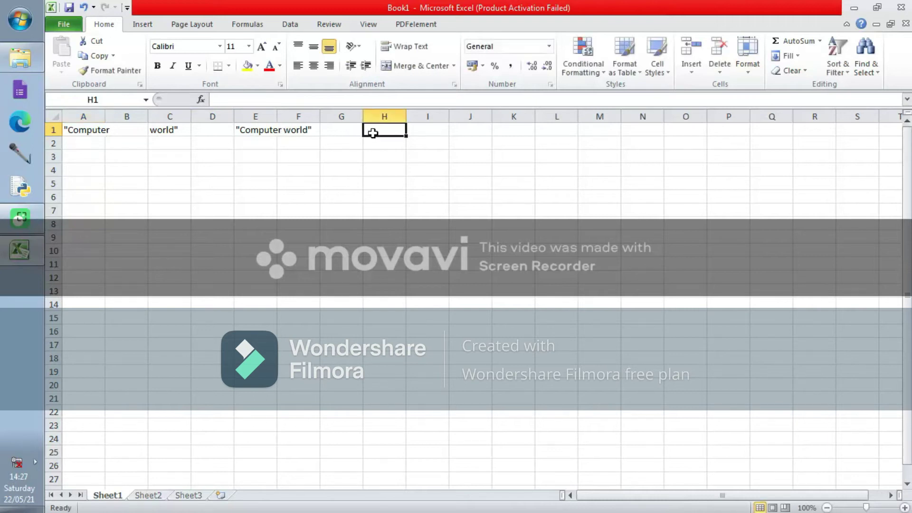
pyautogui.click(221, 99)
pyautogui.write('=')
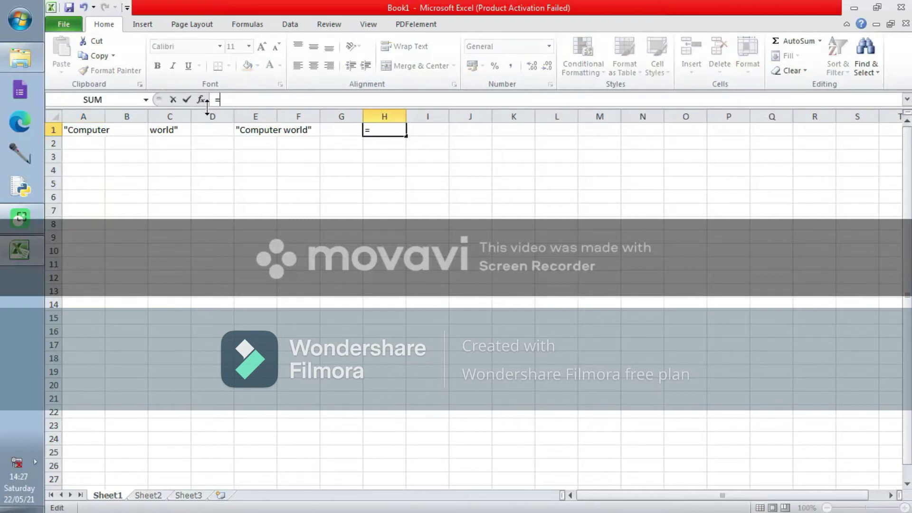
pyautogui.click(101, 130)
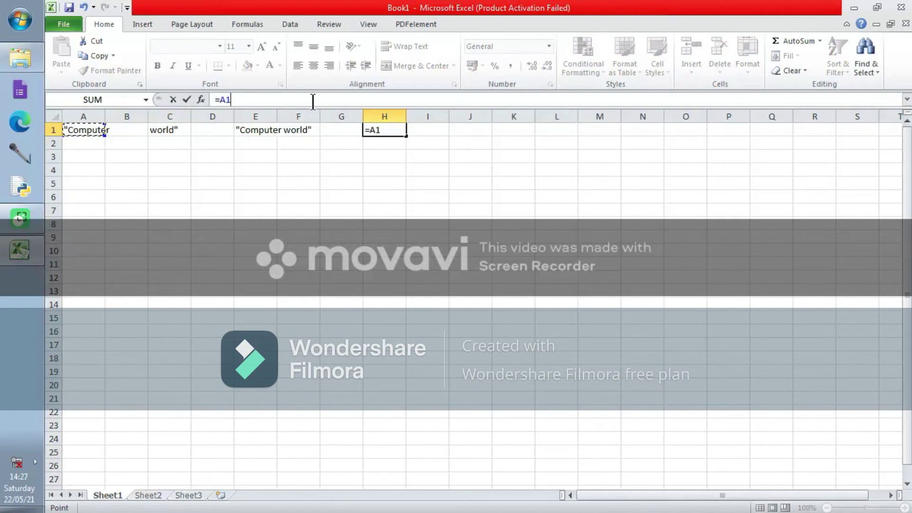
pyautogui.write('&')
pyautogui.click(170, 131)
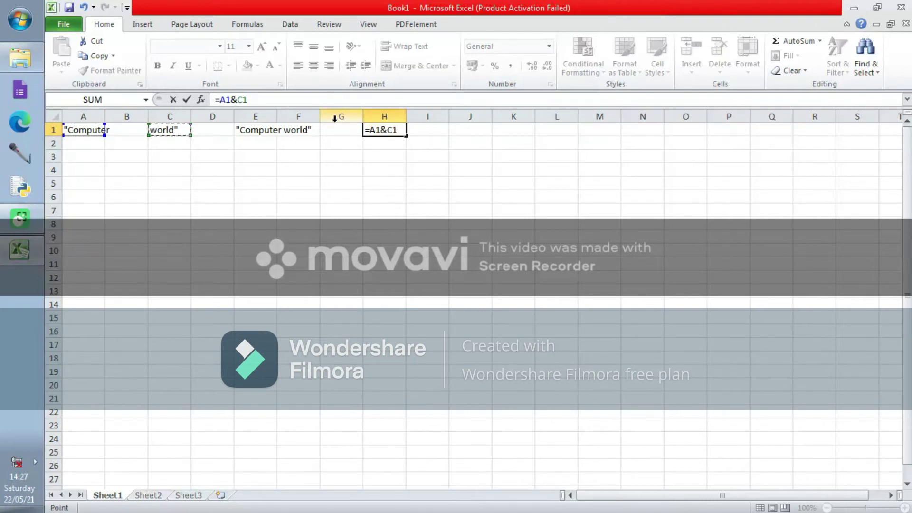
pyautogui.press('Return')
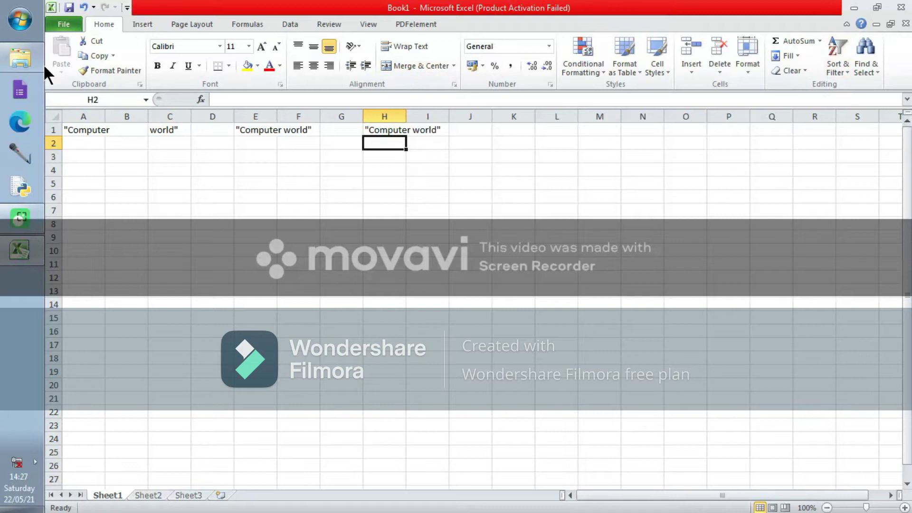
# Clear the contents of cells A1, C1 and E1
pyautogui.click(77, 135)
pyautogui.press('BackSpace')
pyautogui.doubleClick(170, 131)
pyautogui.press('BackSpace')
pyautogui.click(259, 130)
pyautogui.press('BackSpace')
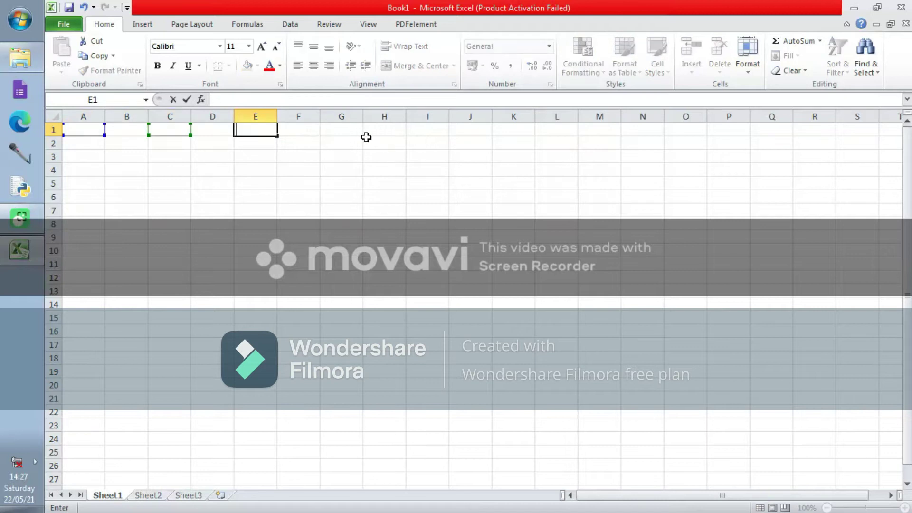
pyautogui.click(86, 156)
# Enter the text A in cell A1 and the text an in cell B1
pyautogui.click(84, 129)
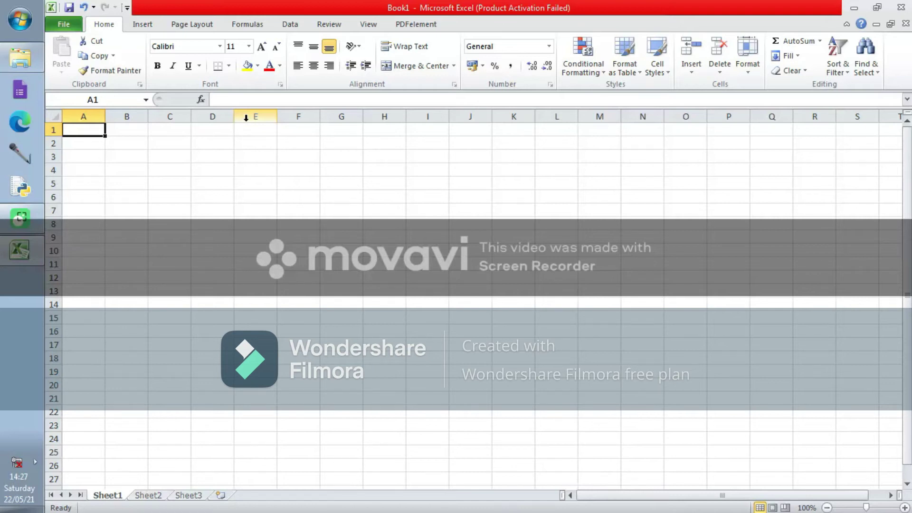
pyautogui.write('A')
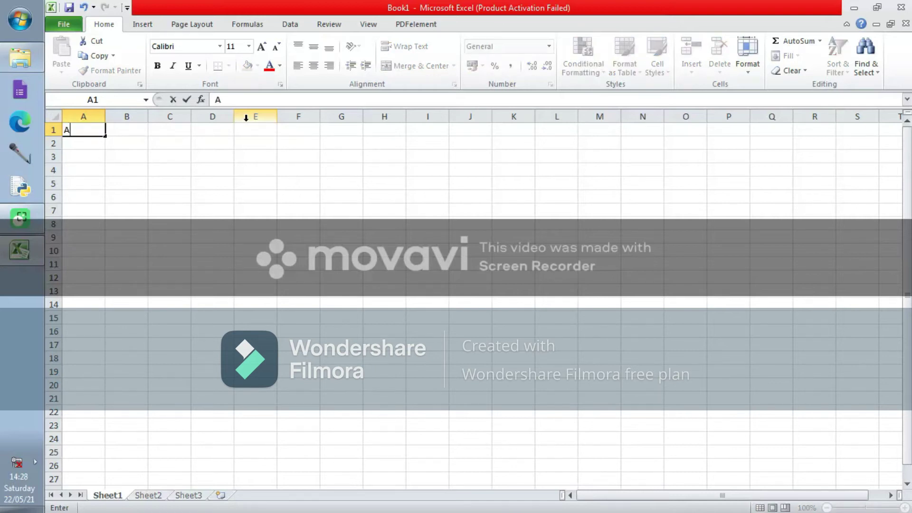
pyautogui.click(139, 131)
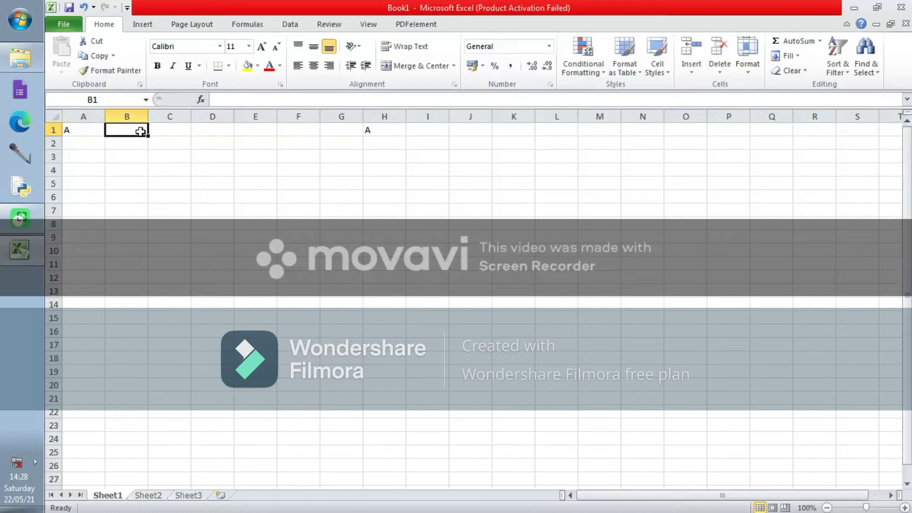
pyautogui.write('an')
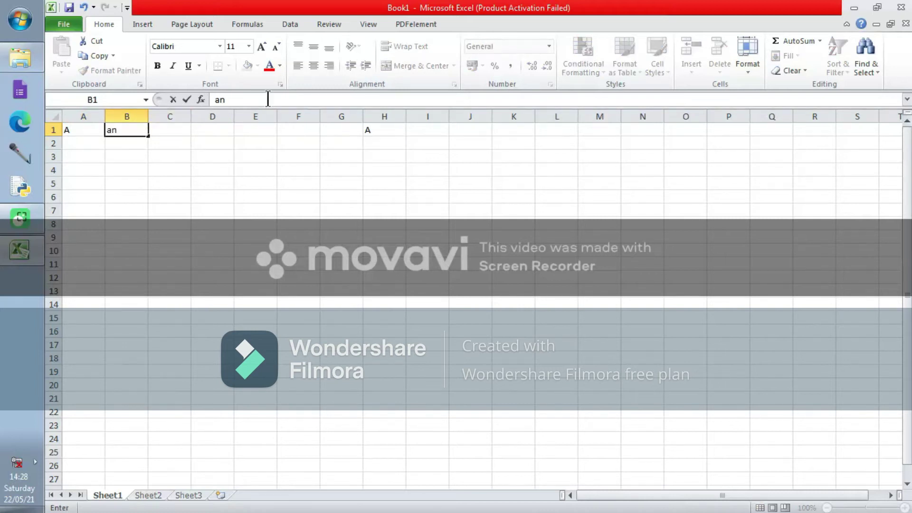
# Try adding the two texts with the plus operator by entering the formula =A1+B1 in cell C1
pyautogui.click(180, 130)
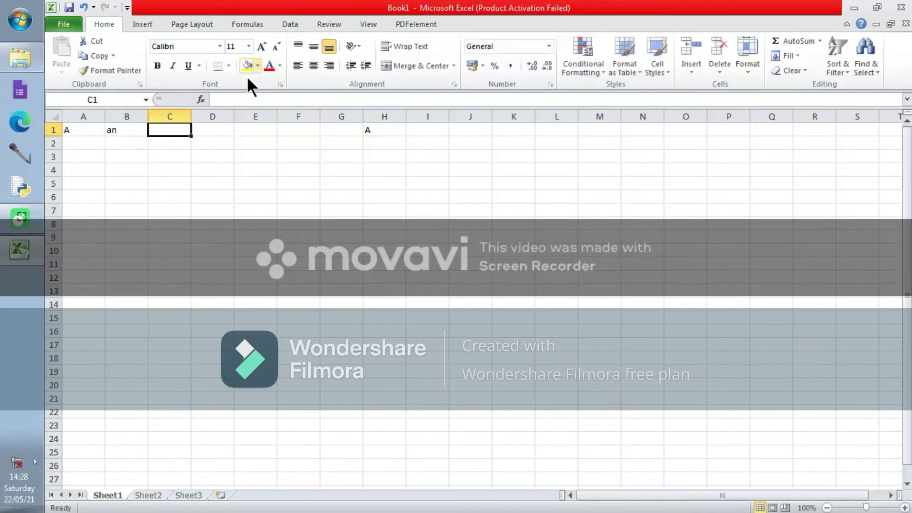
pyautogui.click(231, 98)
pyautogui.write('=')
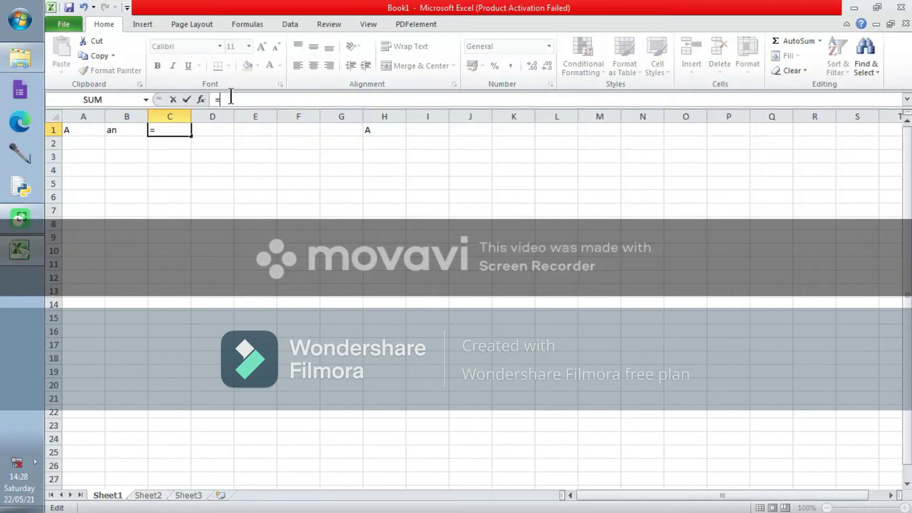
pyautogui.write('a')
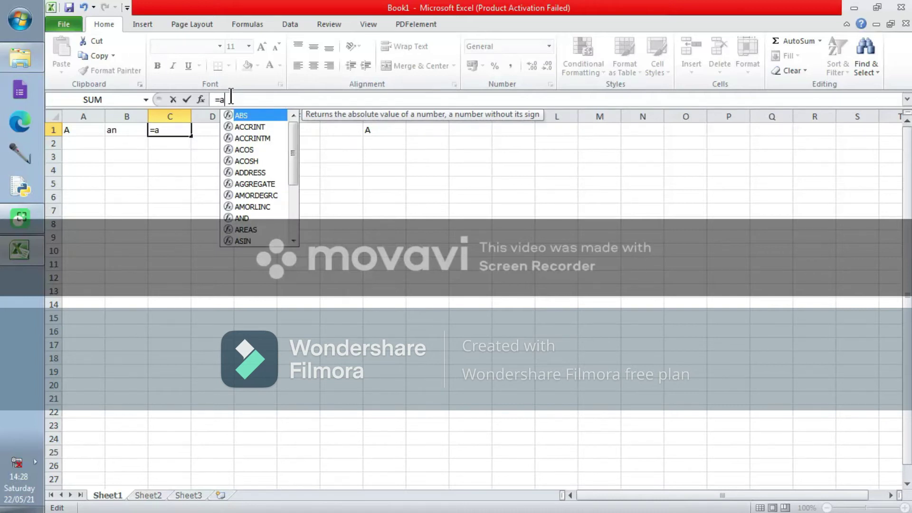
pyautogui.write('+')
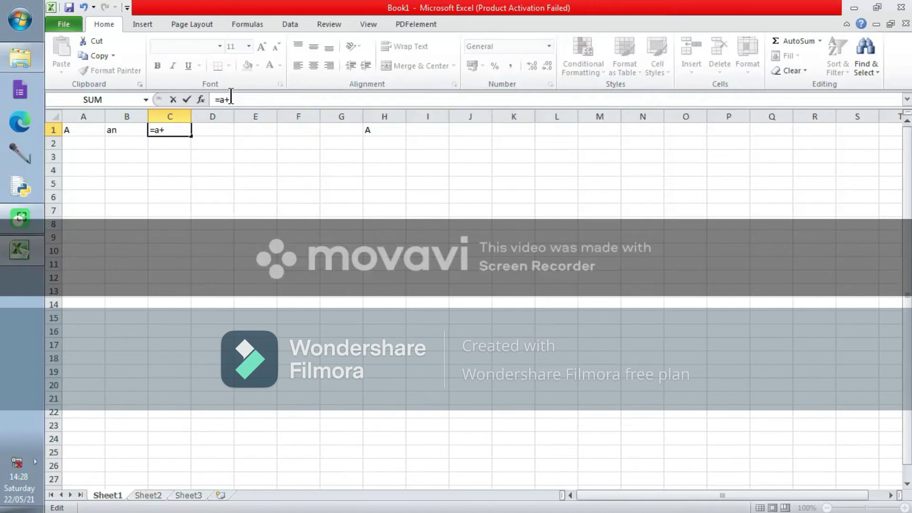
pyautogui.press('BackSpace')
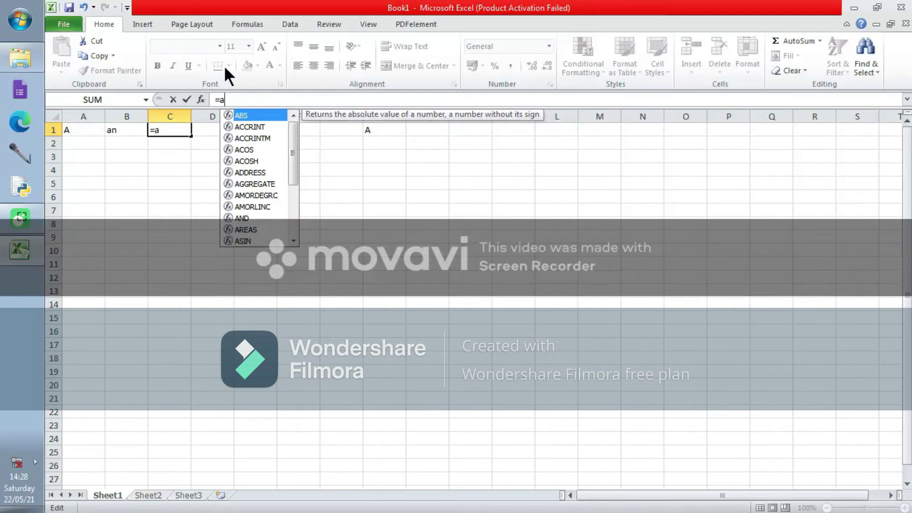
pyautogui.press('BackSpace')
pyautogui.click(81, 128)
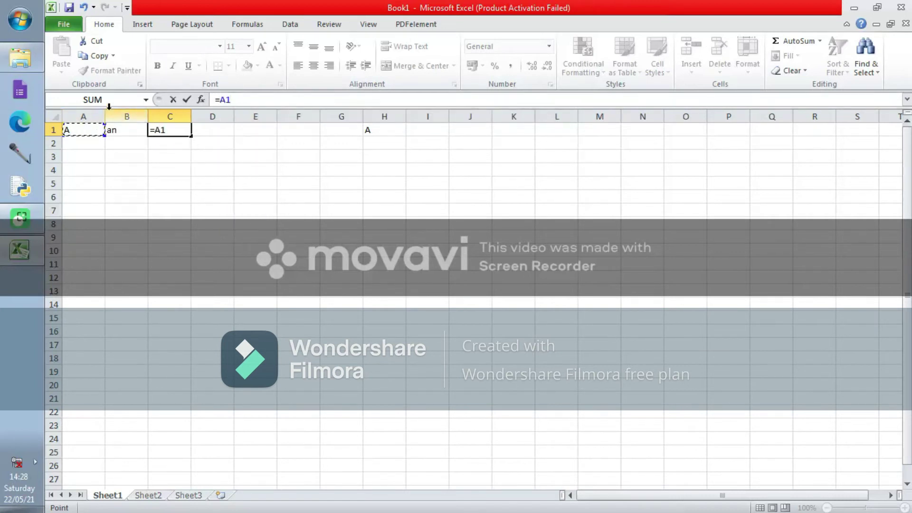
pyautogui.write('+')
pyautogui.click(122, 133)
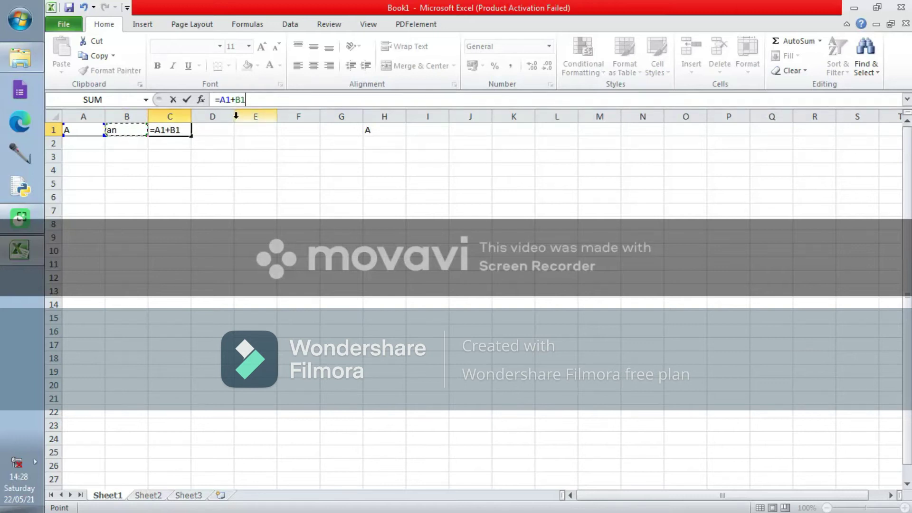
pyautogui.press('Return')
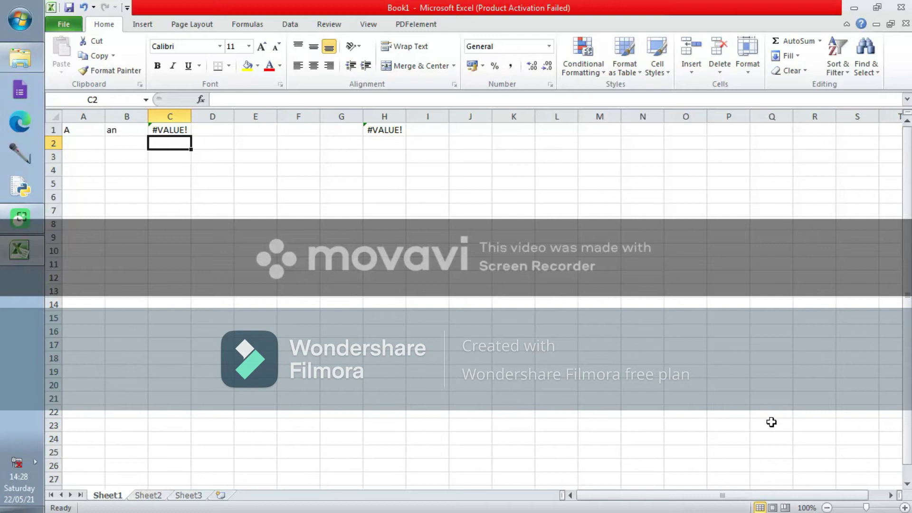
# Clear the contents of cells H1, C1 and B1
pyautogui.click(395, 132)
pyautogui.press('Delete')
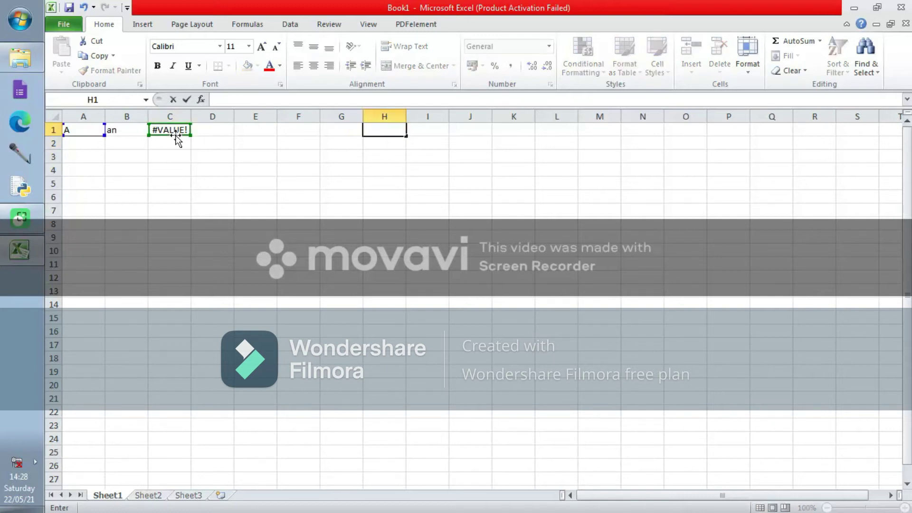
pyautogui.click(175, 129)
pyautogui.press('Delete')
pyautogui.click(131, 129)
pyautogui.press('BackSpace')
# Replace the text in cell A1 with 73, and enter 12, 34 and 14 in cells B1, C1 and D1
pyautogui.click(70, 131)
pyautogui.press('BackSpace')
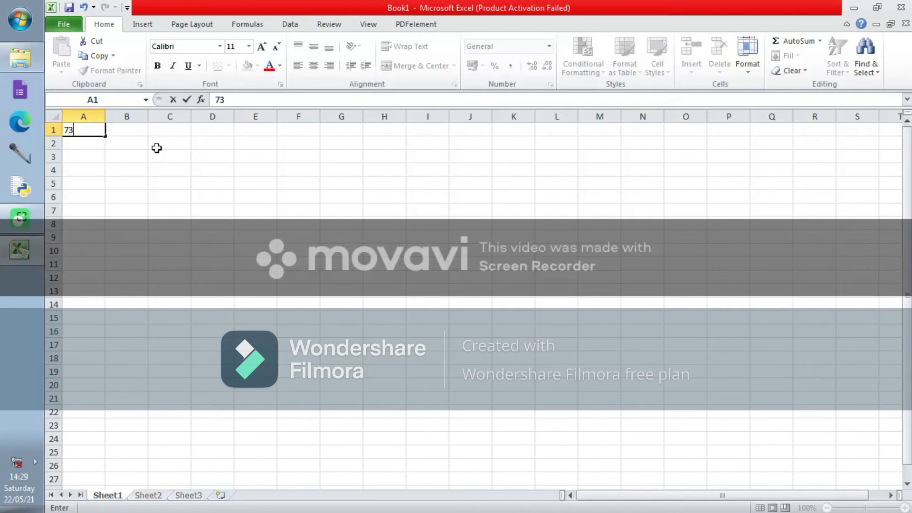
pyautogui.click(137, 129)
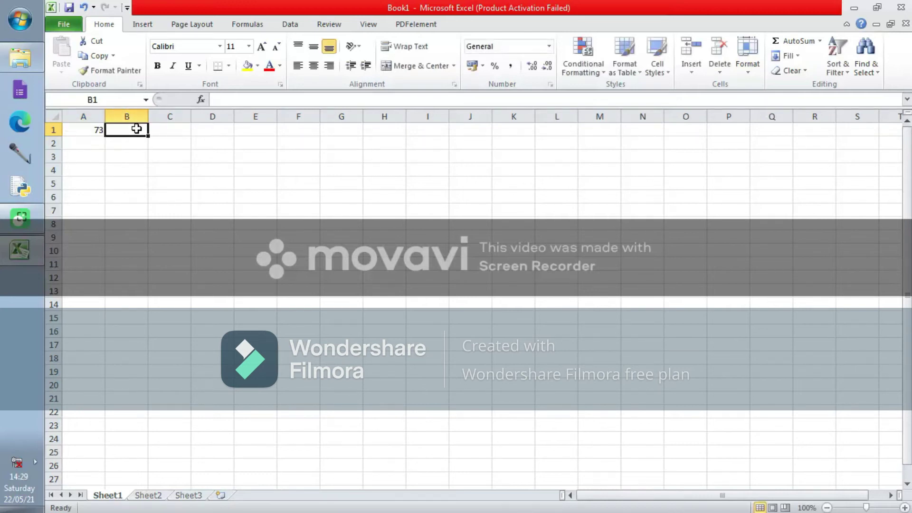
pyautogui.write('12')
pyautogui.click(164, 129)
pyautogui.write('34')
pyautogui.click(199, 129)
pyautogui.write('14')
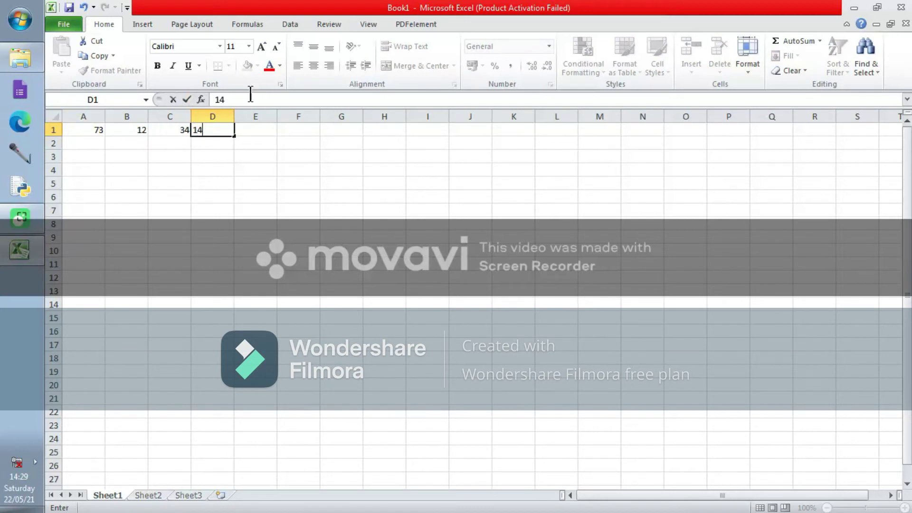
pyautogui.click(252, 140)
# Add the four numbers of row 1 in cell E1 with the formula =A1+B1+C1+D1
pyautogui.click(246, 129)
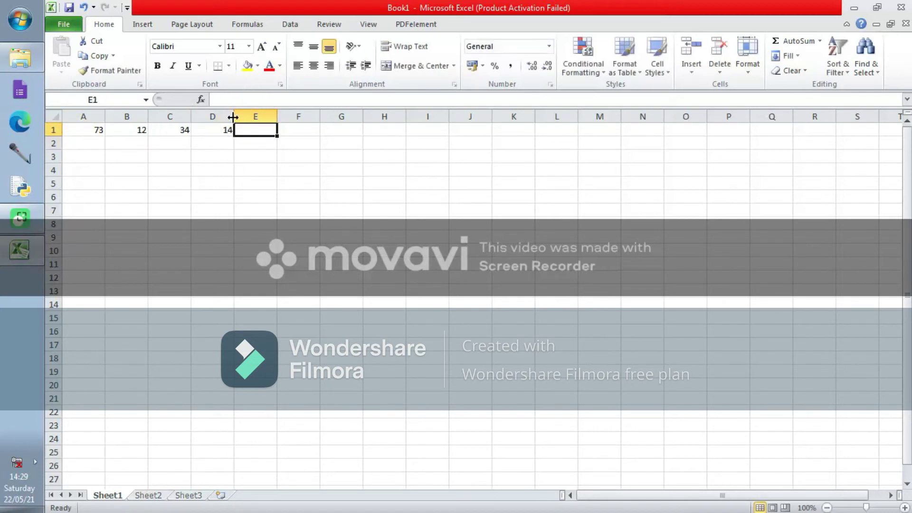
pyautogui.click(225, 100)
pyautogui.write('=')
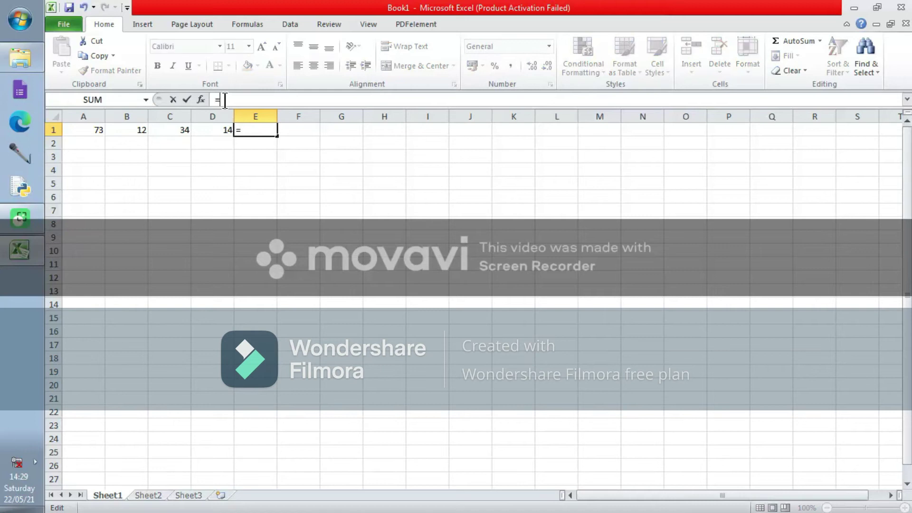
pyautogui.click(79, 130)
pyautogui.write('+')
pyautogui.click(134, 131)
pyautogui.write('+')
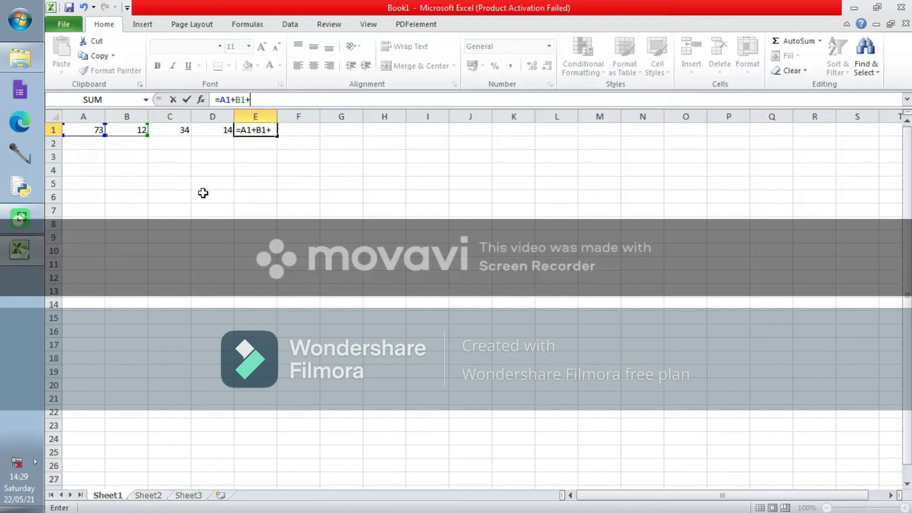
pyautogui.click(183, 131)
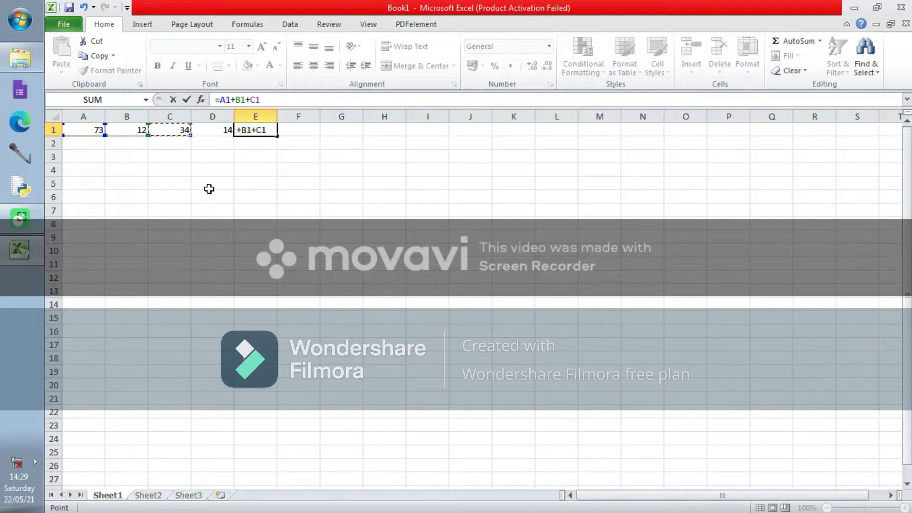
pyautogui.write('+')
pyautogui.click(219, 134)
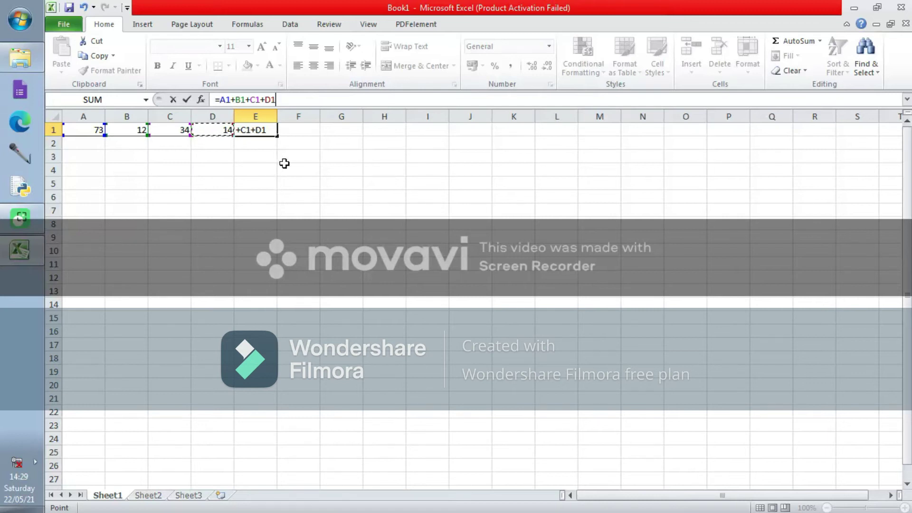
pyautogui.press('Return')
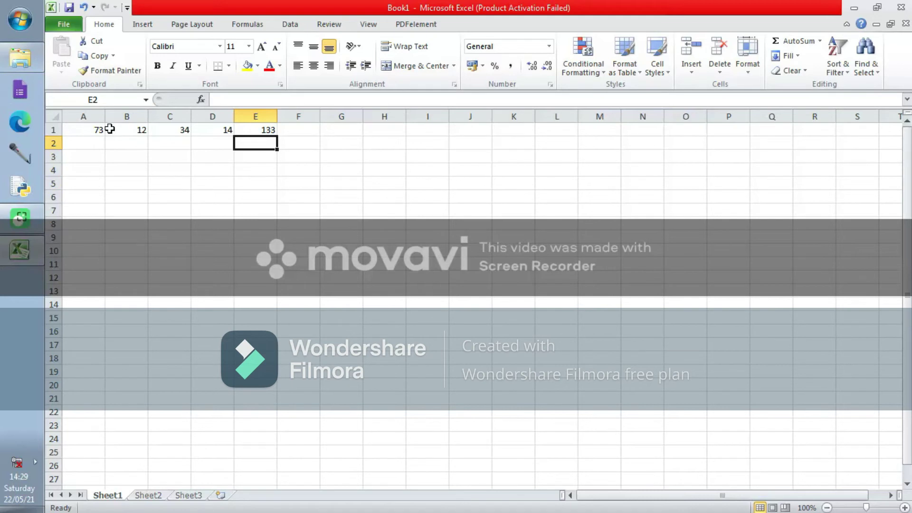
# Clear the sum formula in cell E1 and the numbers in cells D1 and C1
pyautogui.click(258, 131)
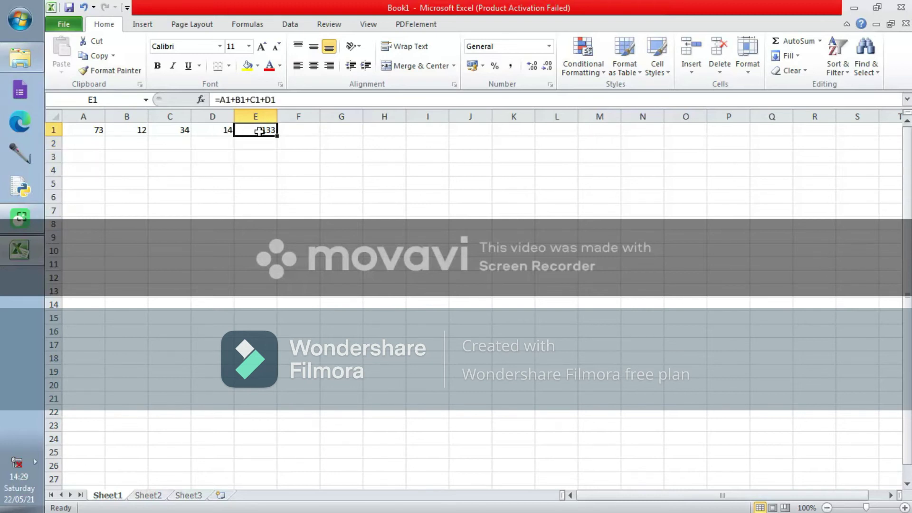
pyautogui.doubleClick(259, 130)
pyautogui.press('BackSpace')
pyautogui.press('BackSpace')
pyautogui.press('BackSpace')
pyautogui.press('BackSpace')
pyautogui.press('BackSpace')
pyautogui.press('BackSpace')
pyautogui.press('BackSpace')
pyautogui.press('BackSpace')
pyautogui.press('BackSpace')
pyautogui.press('BackSpace')
pyautogui.press('BackSpace')
pyautogui.press('BackSpace')
pyautogui.click(213, 130)
pyautogui.press('BackSpace')
pyautogui.click(175, 128)
pyautogui.press('BackSpace')
pyautogui.click(128, 136)
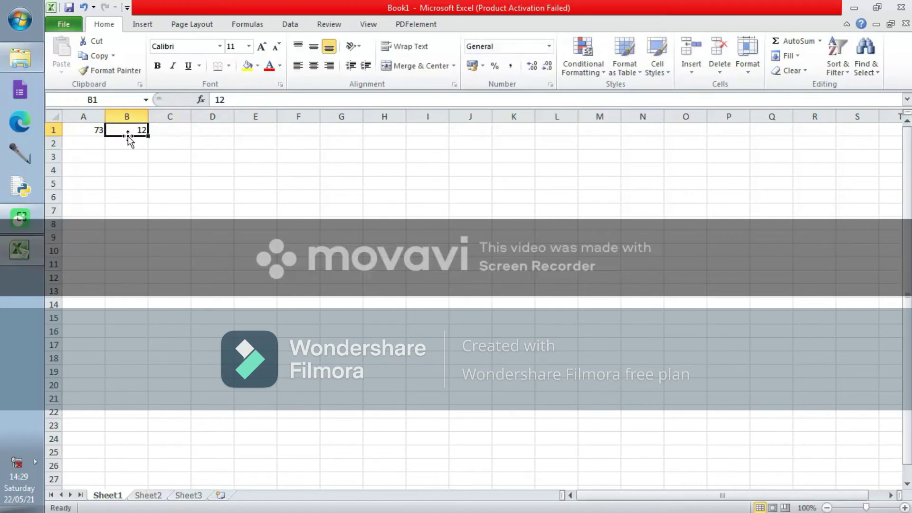
# Join the numbers of cells A1 and B1 in cell D1 with the formula =A1&B1
pyautogui.click(214, 132)
pyautogui.click(228, 101)
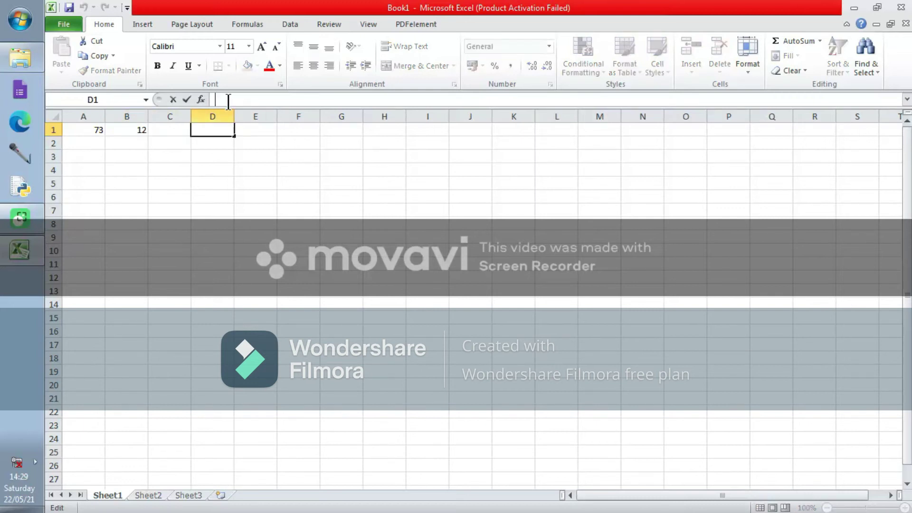
pyautogui.write('=')
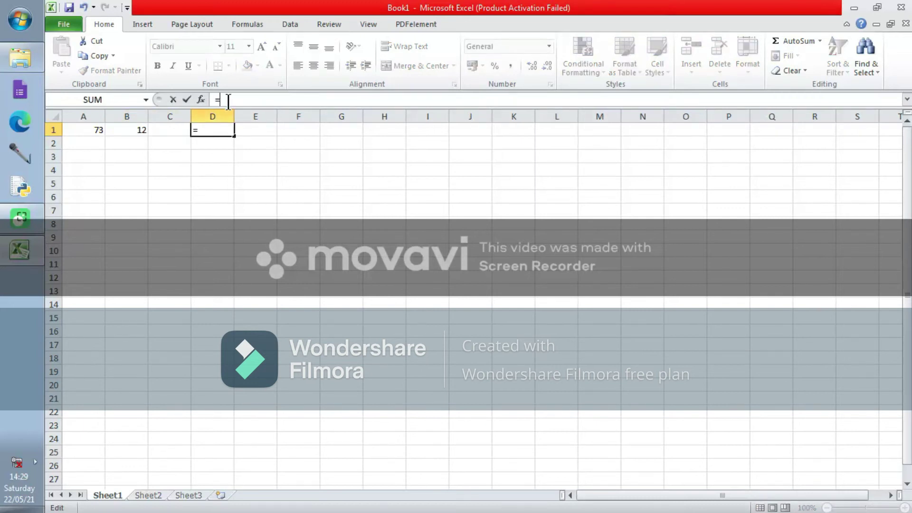
pyautogui.click(74, 133)
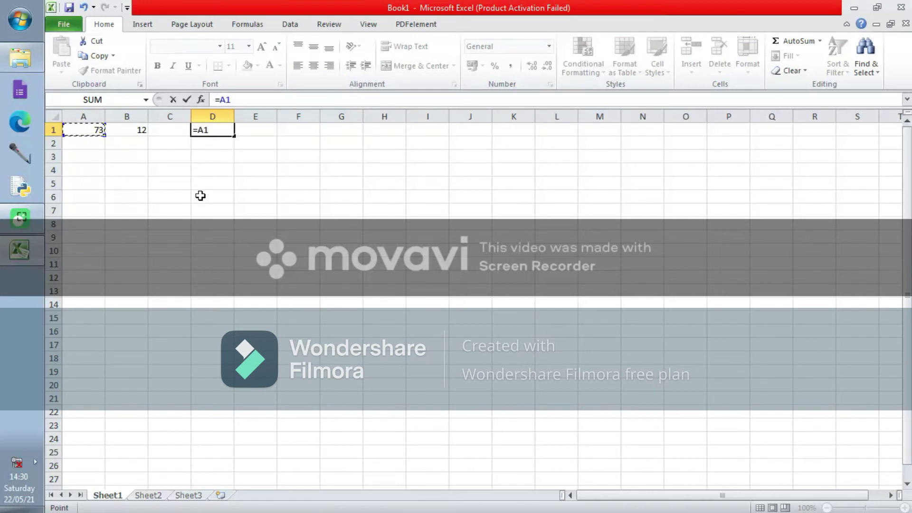
pyautogui.write('&b1')
pyautogui.press('Return')
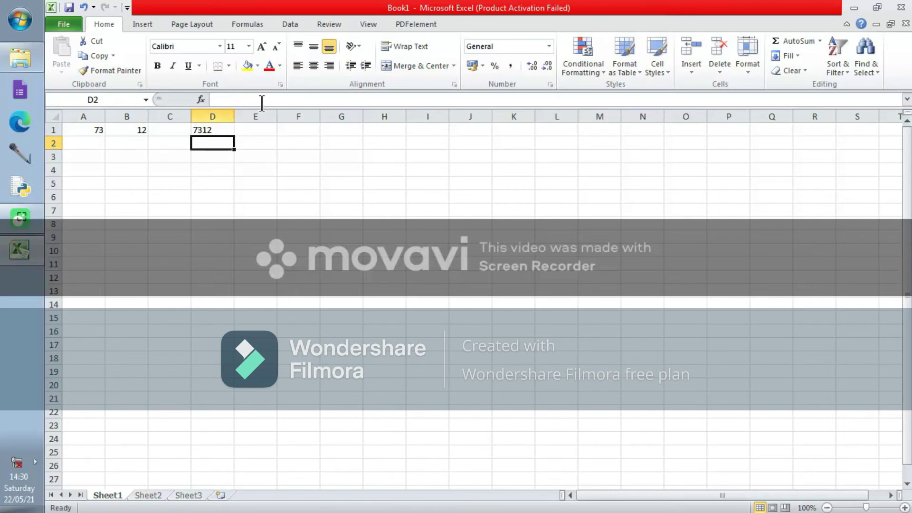
# Multiply A1 by B1 and add D1 in cell E1 with the formula =A1*B1+D1
pyautogui.click(258, 133)
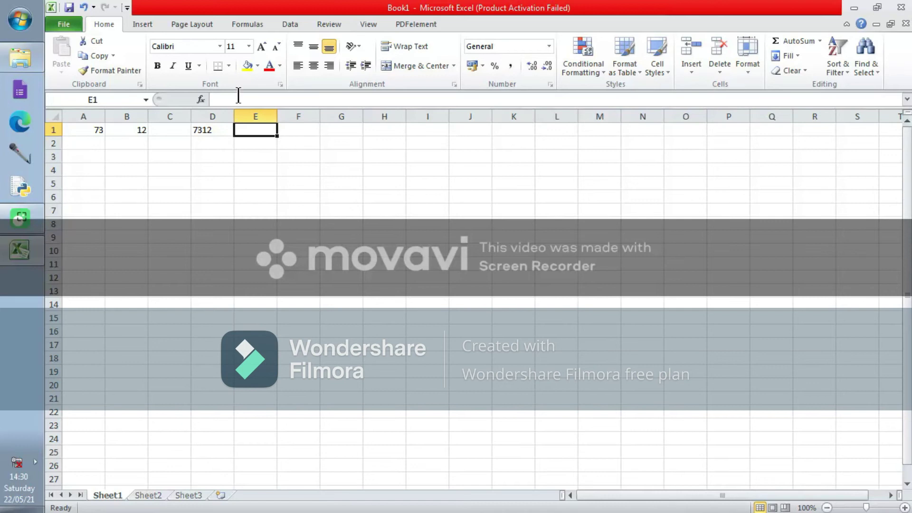
pyautogui.click(239, 99)
pyautogui.write('=')
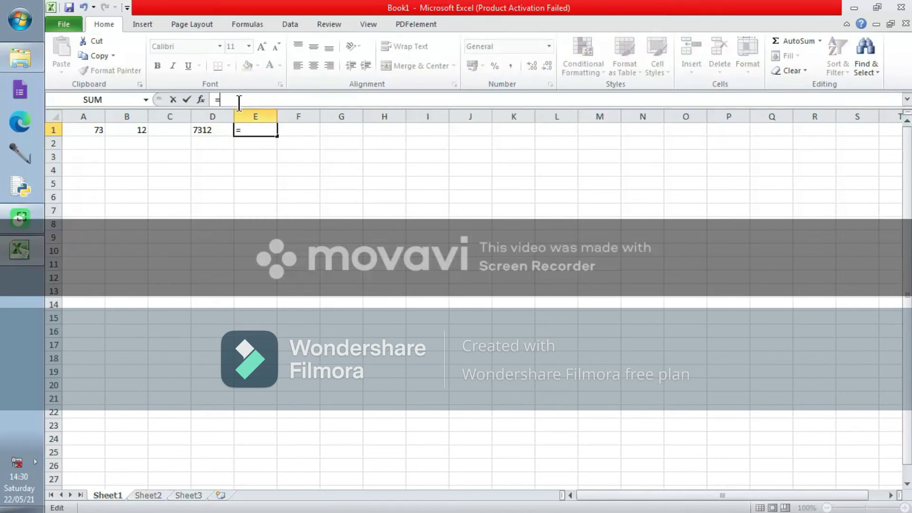
pyautogui.click(92, 130)
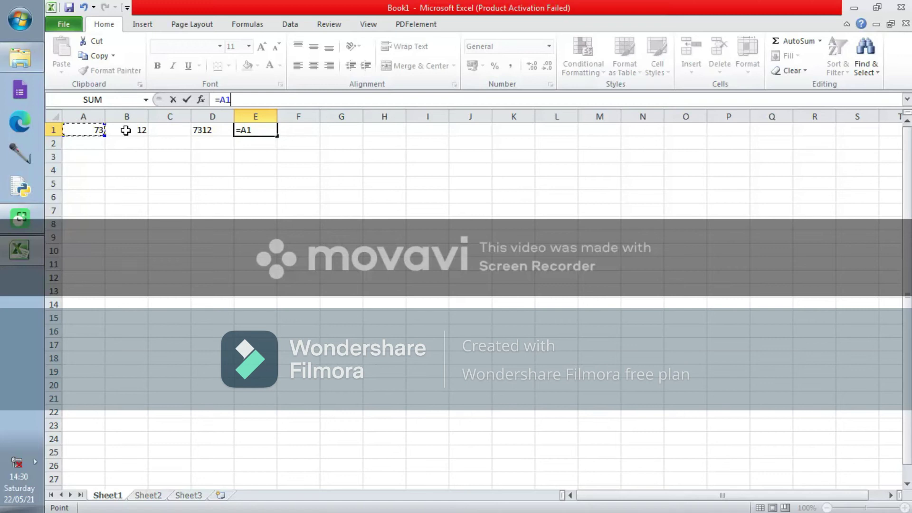
pyautogui.write('*')
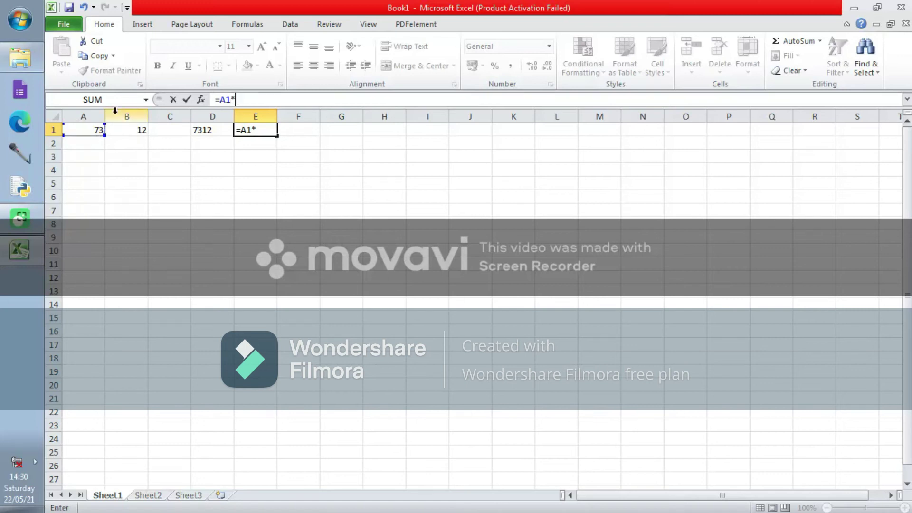
pyautogui.click(129, 131)
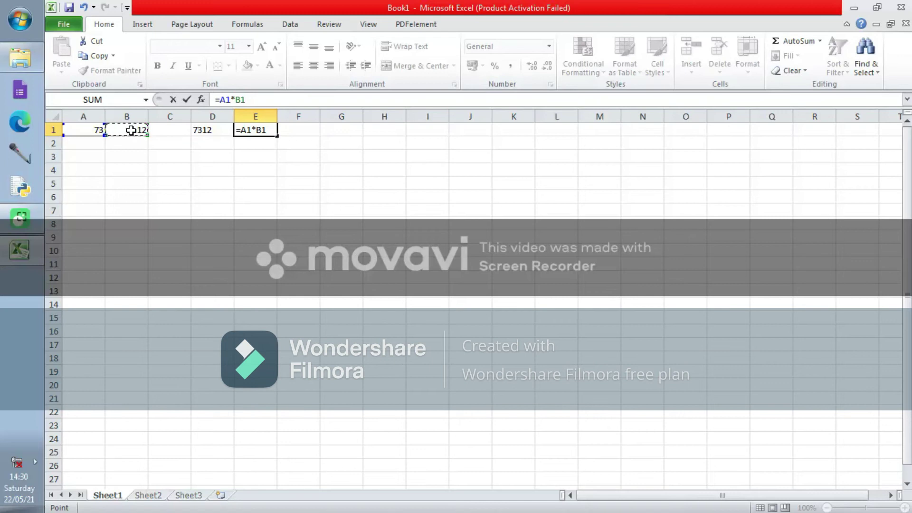
pyautogui.write('*')
pyautogui.click(208, 131)
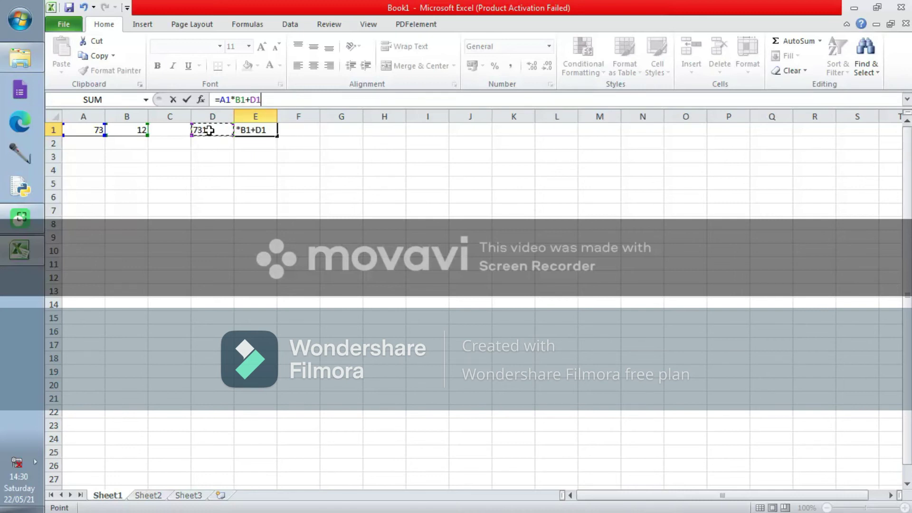
pyautogui.press('Return')
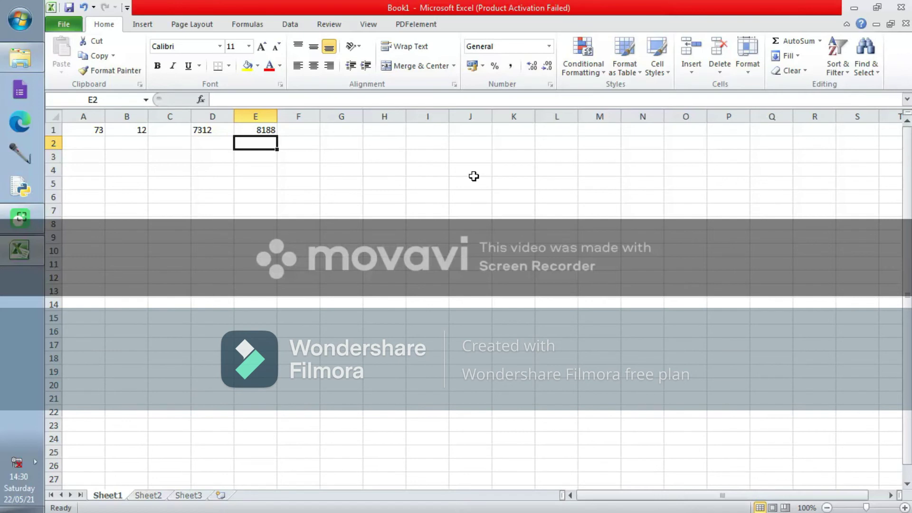
# Fill the number of cell A1 across row 1 to cell E1
pyautogui.click(257, 128)
pyautogui.click(77, 133)
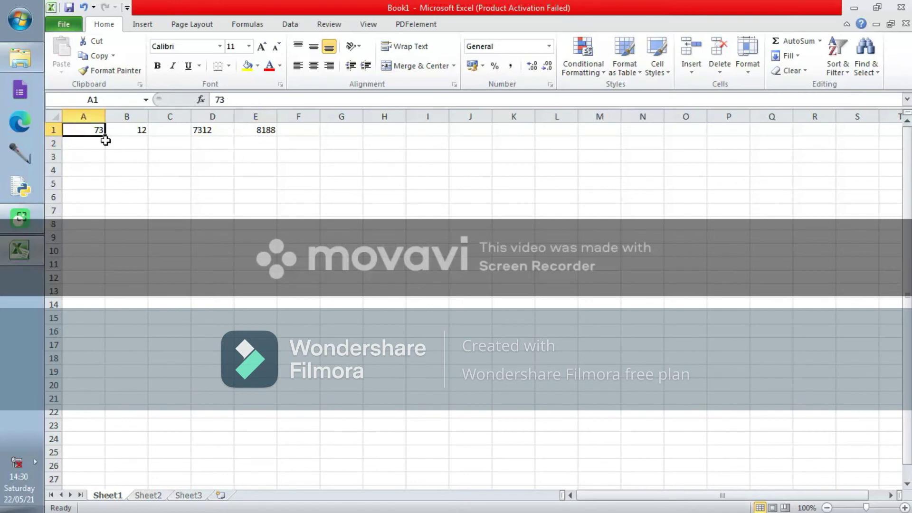
pyautogui.moveTo(104, 136); pyautogui.dragTo(214, 130)
# Clear the contents of cells A1 to E1 and return to cell A1
pyautogui.press('BackSpace')
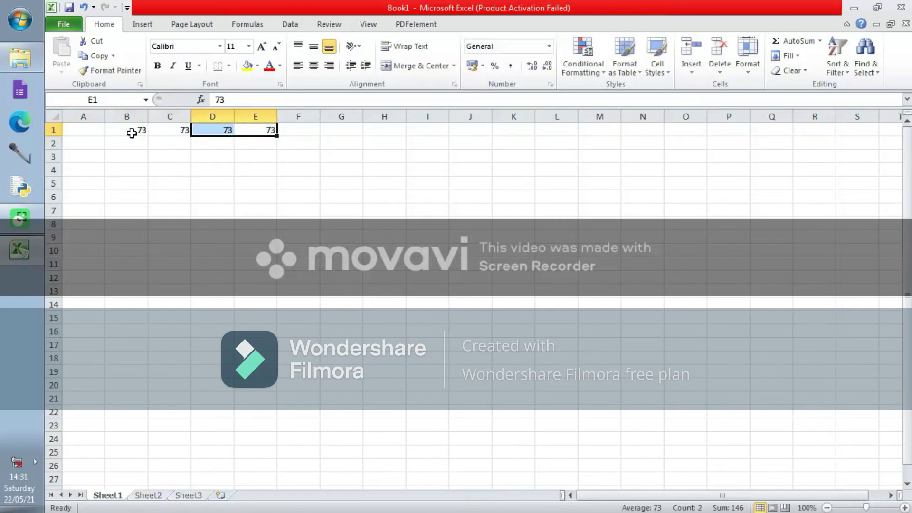
pyautogui.click(131, 133)
pyautogui.press('BackSpace')
pyautogui.click(167, 131)
pyautogui.press('BackSpace')
pyautogui.click(230, 132)
pyautogui.press('BackSpace')
pyautogui.press('Tab')
pyautogui.press('BackSpace')
pyautogui.click(87, 135)
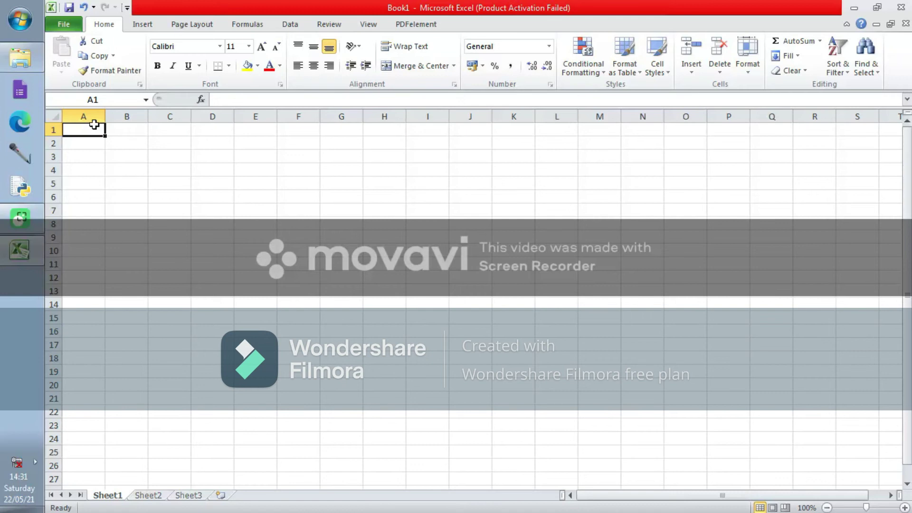
# Open the workbook BloodPressureTracker1 from the Documents library
pyautogui.click(67, 27)
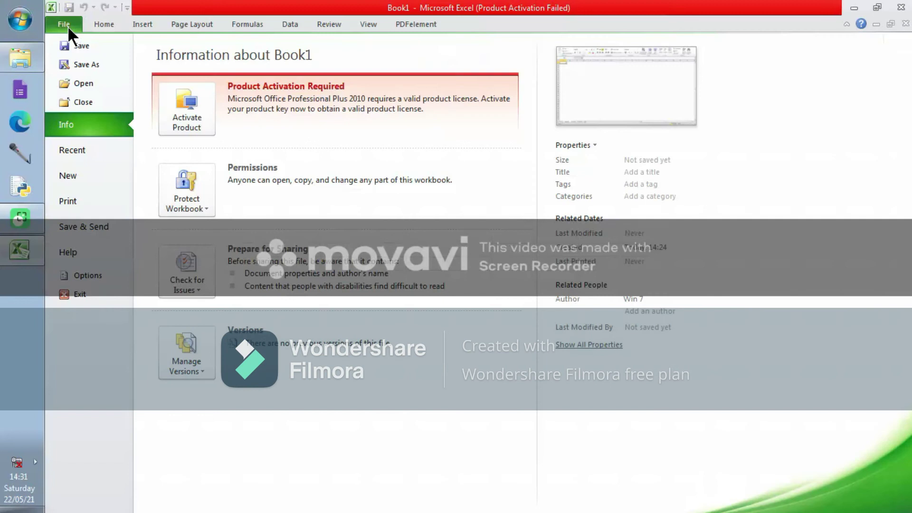
pyautogui.click(88, 81)
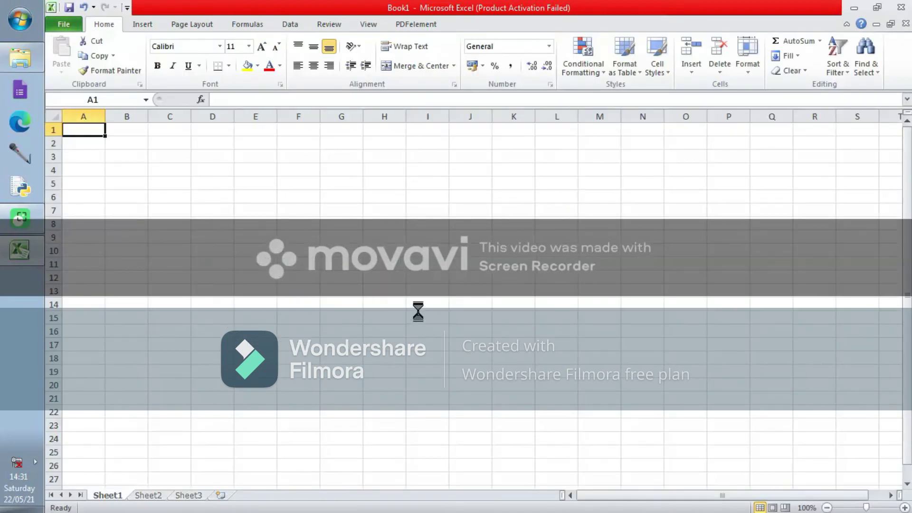
pyautogui.scroll(-4, 271, 175)
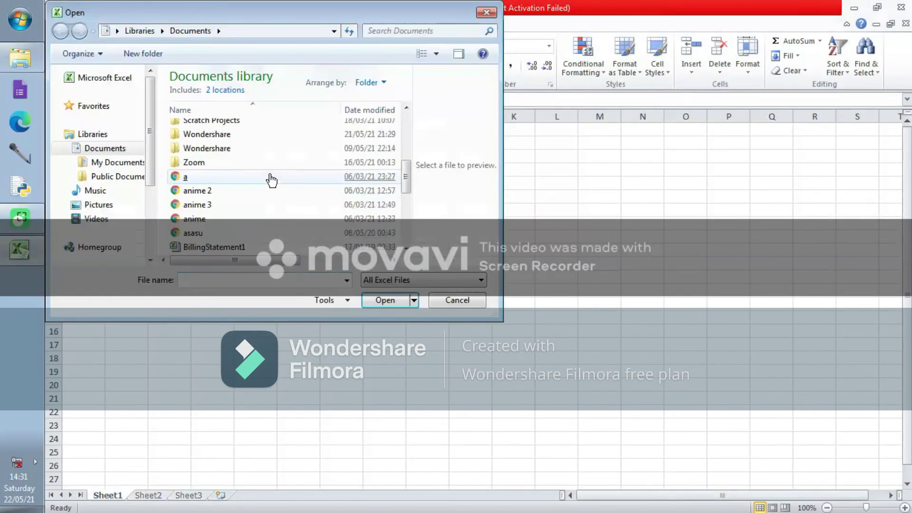
pyautogui.scroll(-3, 238, 228)
pyautogui.click(219, 244)
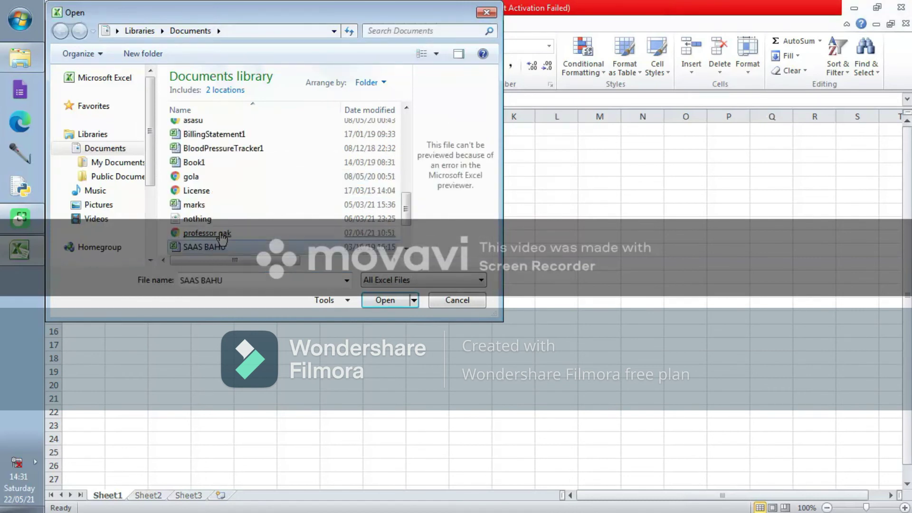
pyautogui.click(222, 163)
pyautogui.doubleClick(223, 149)
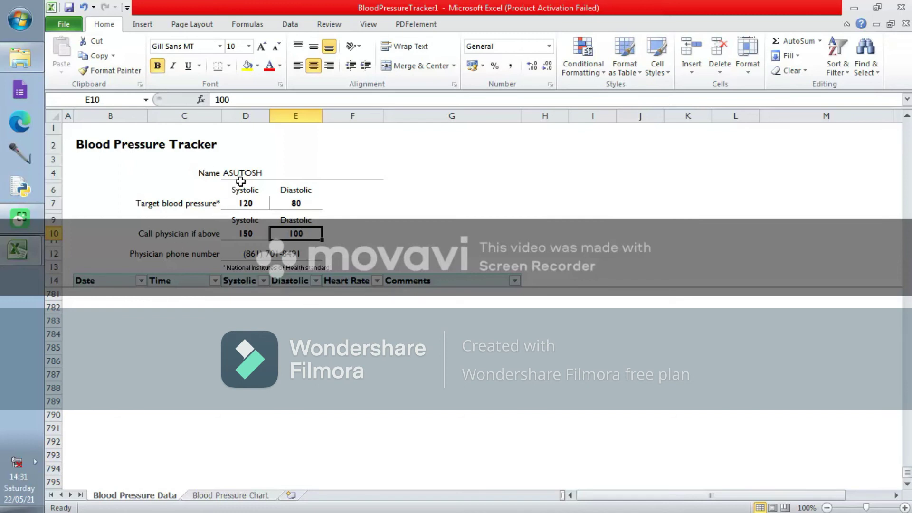
# Examine the tracker's name, target blood pressure, physician call limits and physician phone number cells
pyautogui.click(270, 174)
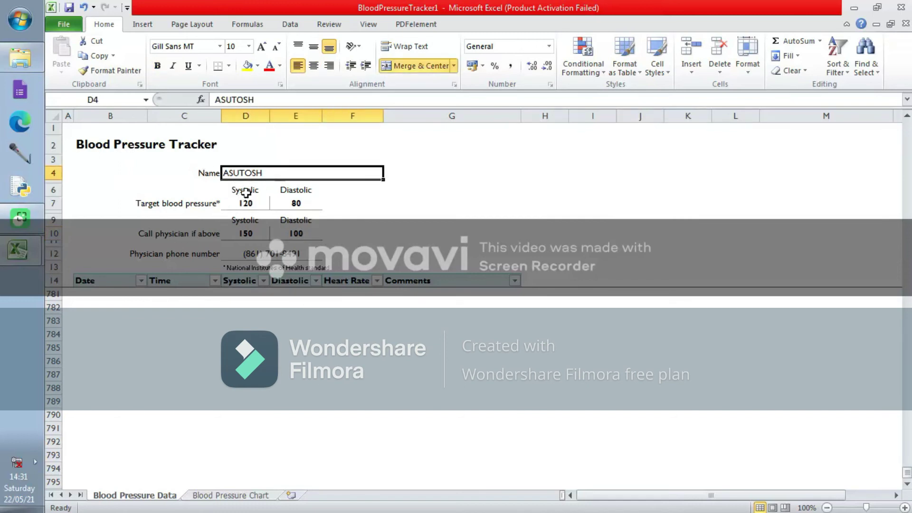
pyautogui.click(259, 204)
pyautogui.click(288, 204)
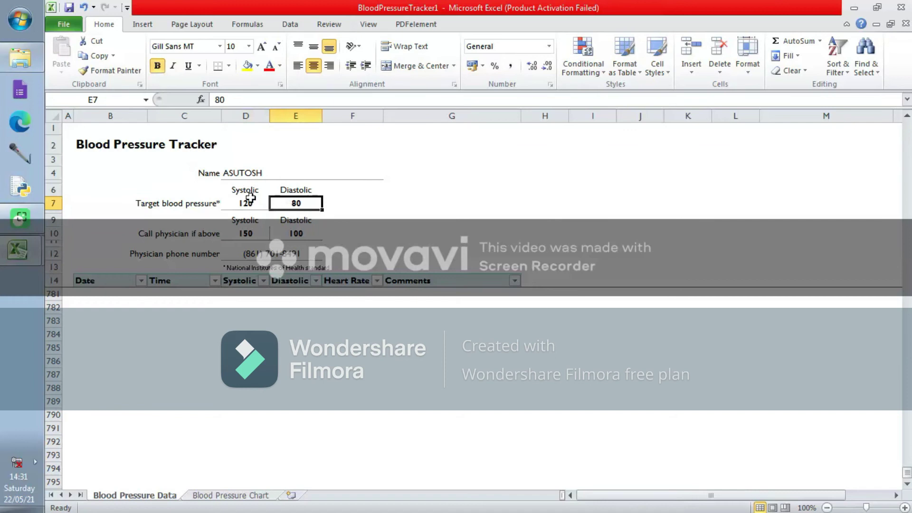
pyautogui.click(236, 233)
pyautogui.click(316, 233)
pyautogui.click(298, 256)
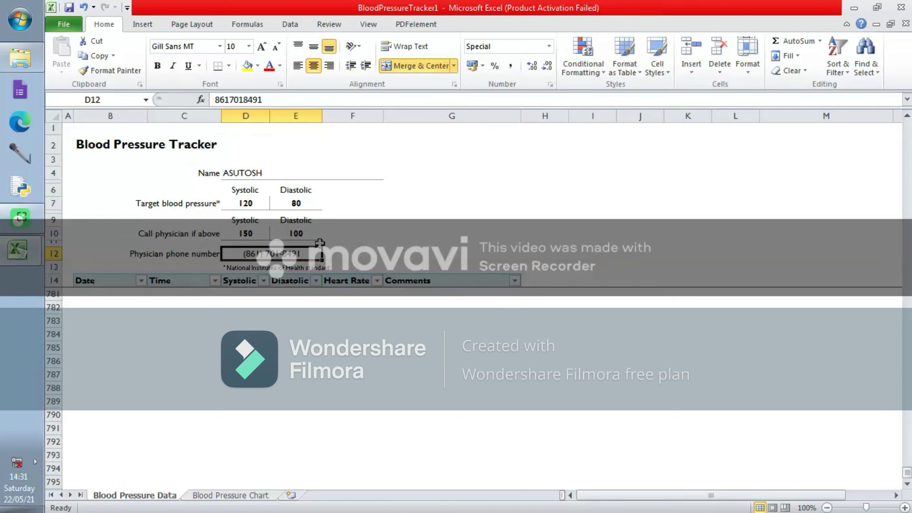
pyautogui.click(61, 22)
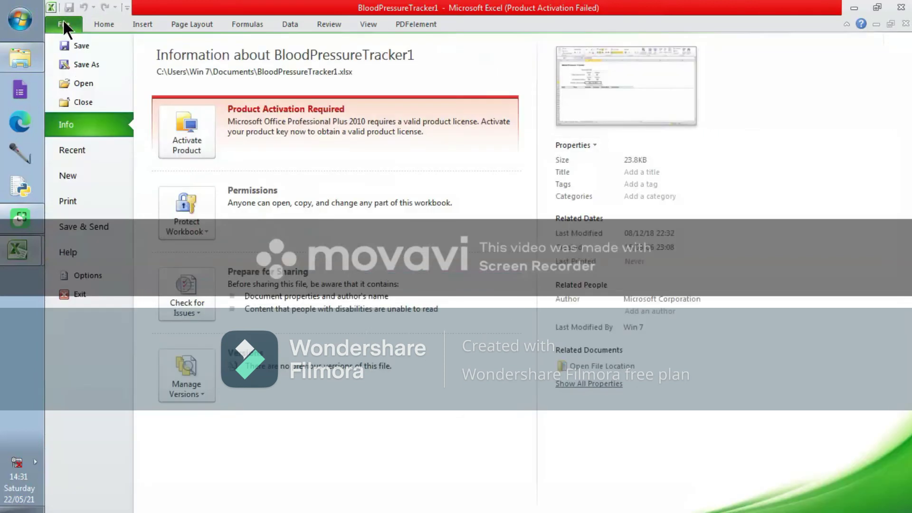
pyautogui.press('Escape')
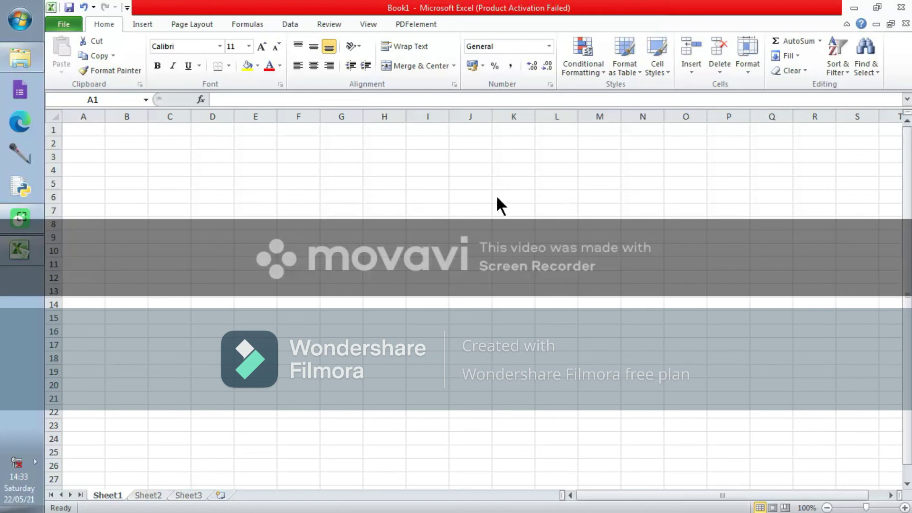
# Enter 43 in cell A1 and 21 in cell B1 of the empty Book1 worksheet
pyautogui.click(80, 126)
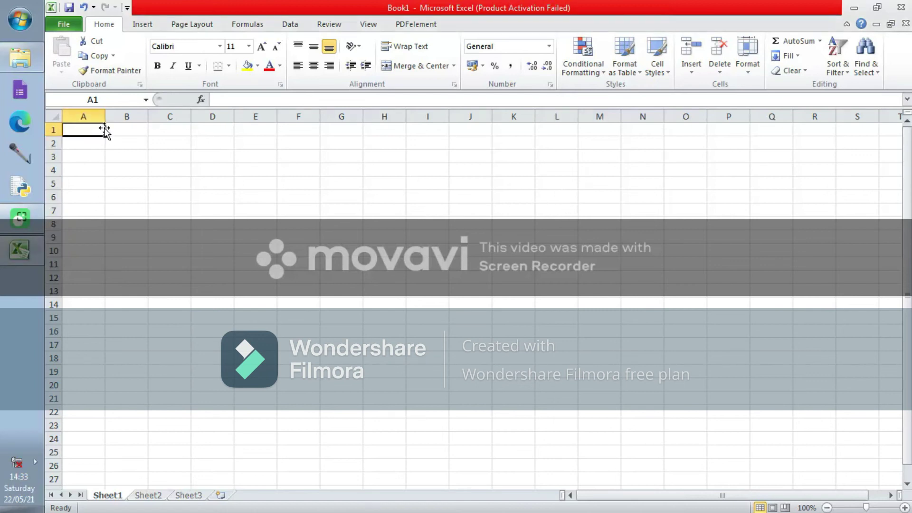
pyautogui.write('43')
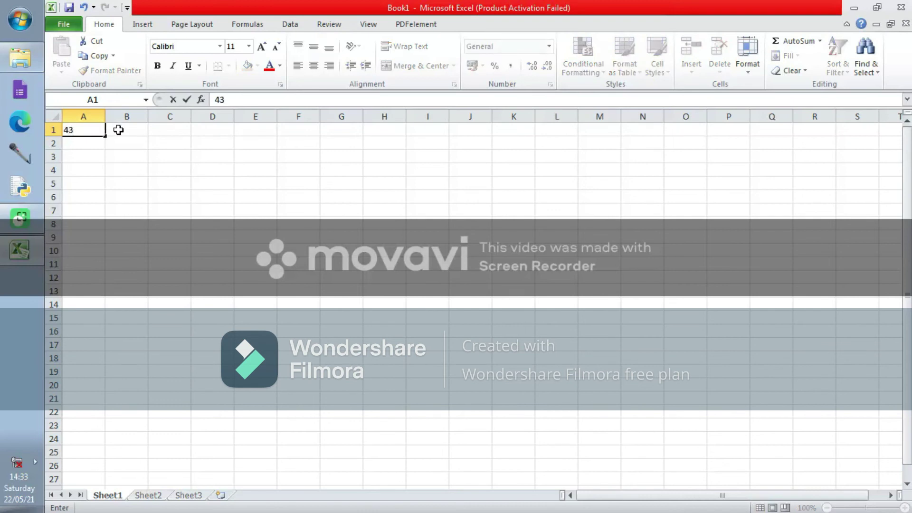
pyautogui.click(118, 129)
pyautogui.write('21')
pyautogui.click(178, 139)
pyautogui.click(171, 129)
pyautogui.click(232, 100)
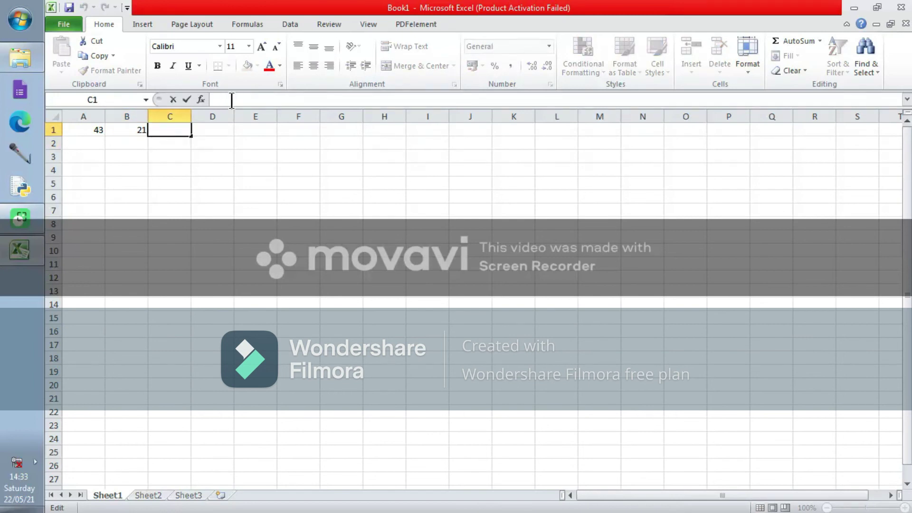
pyautogui.write('=SUM(A1:B1')
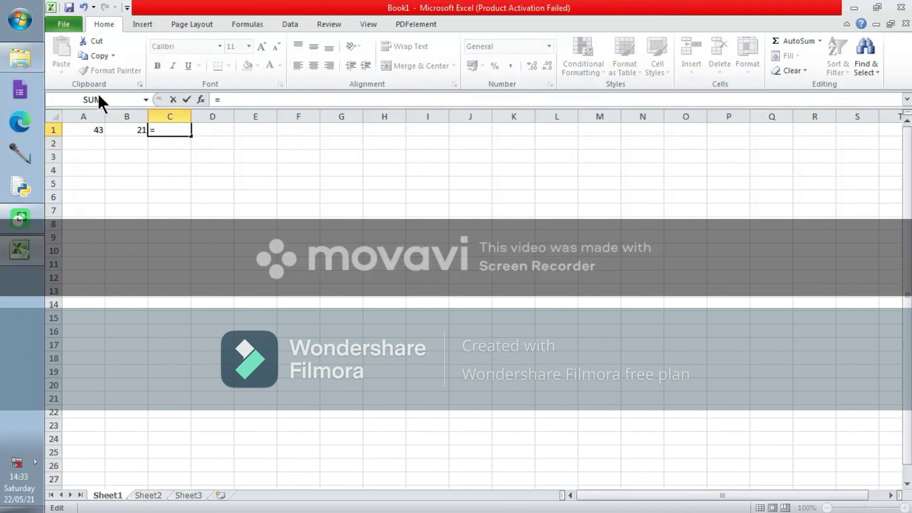
pyautogui.click(97, 97)
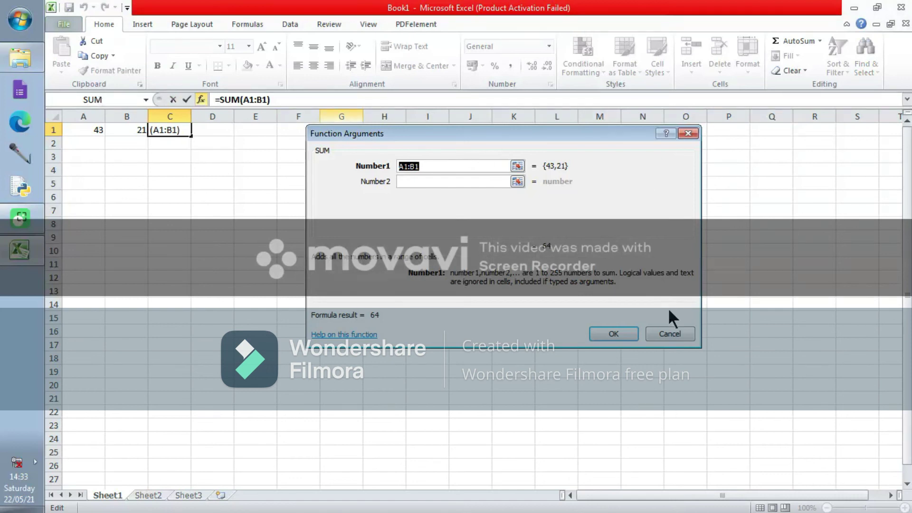
pyautogui.click(668, 333)
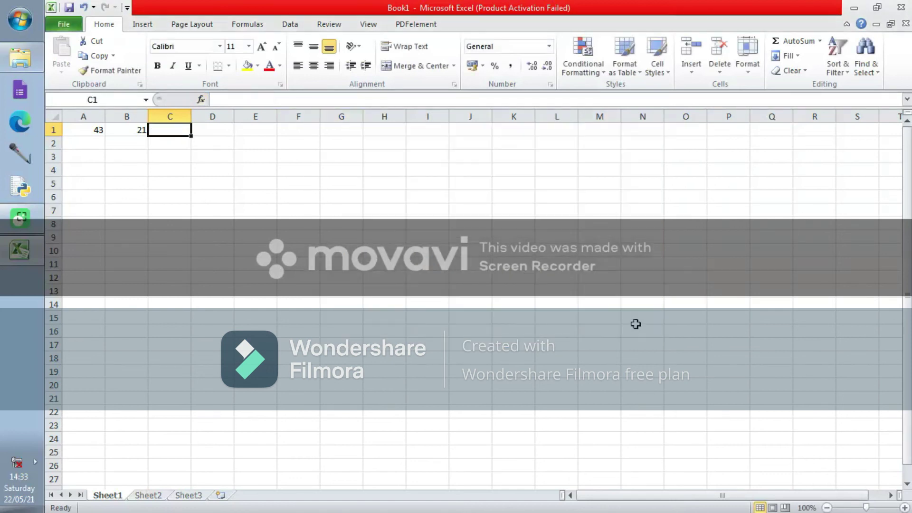
# Add cells A1 and B1 in cell C1 by inserting the SUM function with the range A1:B1
pyautogui.click(237, 100)
pyautogui.write('=')
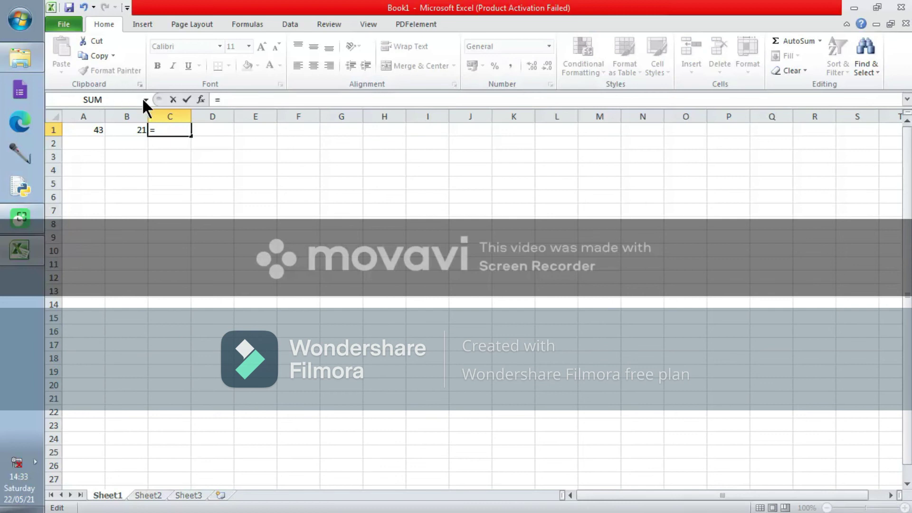
pyautogui.click(143, 99)
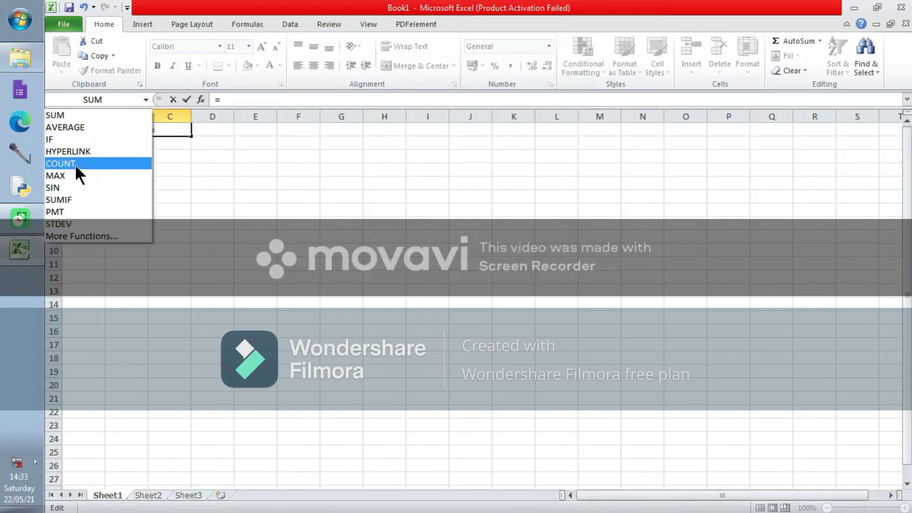
pyautogui.click(56, 115)
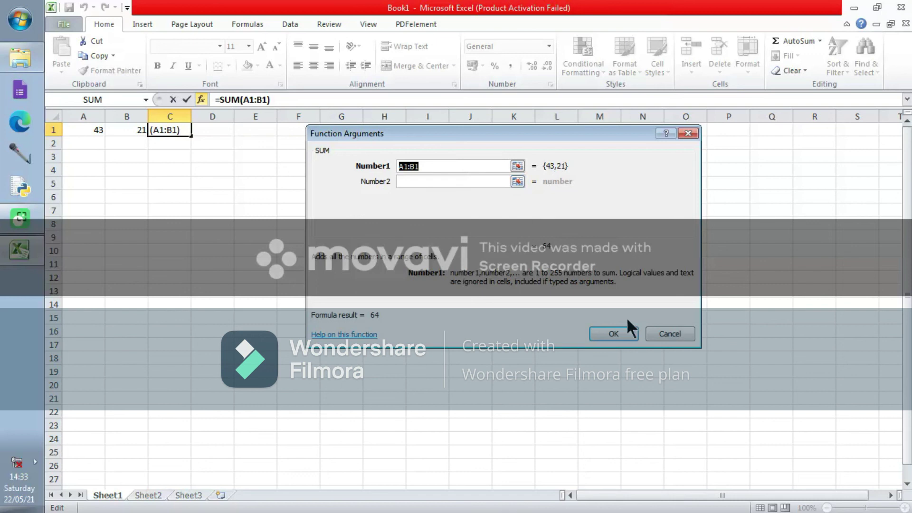
pyautogui.click(610, 332)
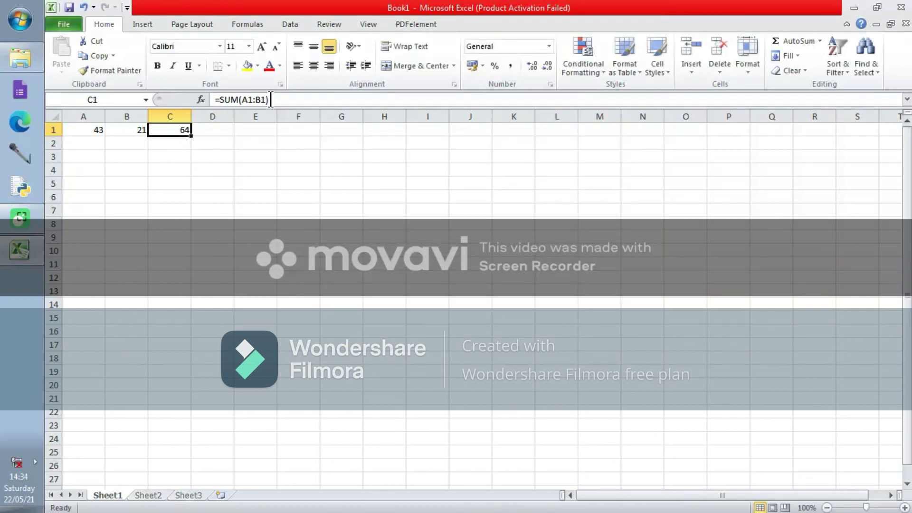
# Copy the formula text =SUM(A1:B1) from C1, replace C1's formula with a reference to E1, and paste the copied formula into D1
pyautogui.moveTo(270, 100); pyautogui.dragTo(212, 102)
pyautogui.hotkey('ctrl', 'c')
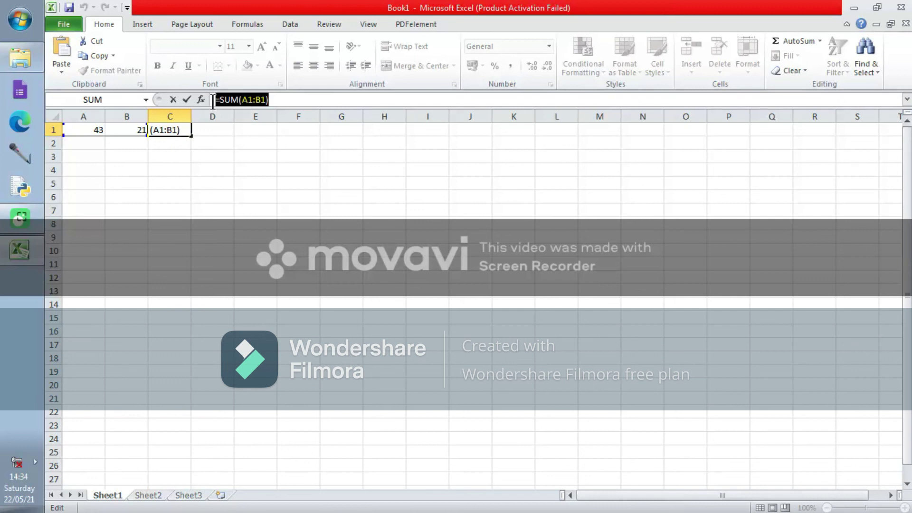
pyautogui.write('=')
pyautogui.click(219, 129)
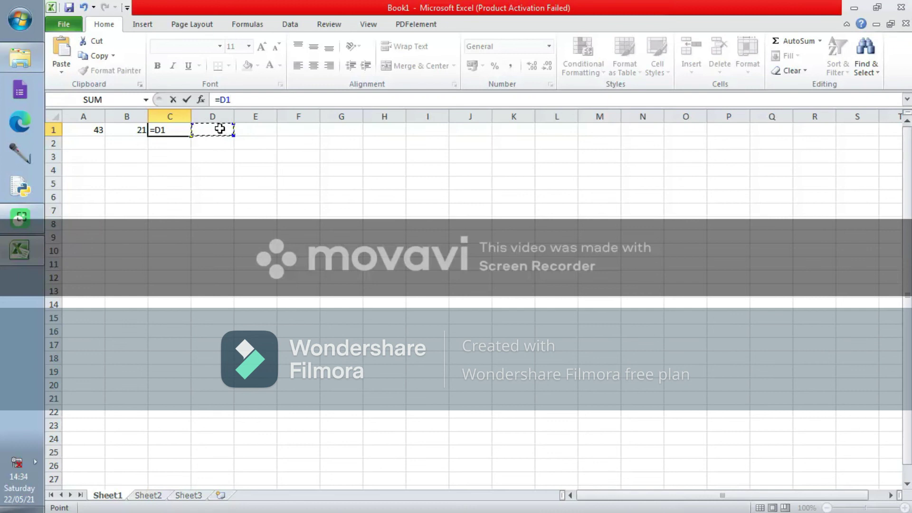
pyautogui.click(259, 130)
pyautogui.press('Tab')
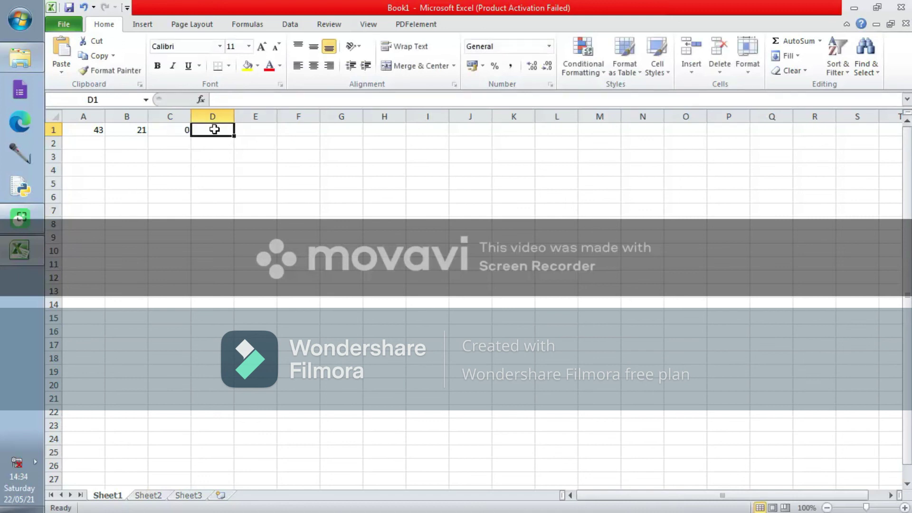
pyautogui.hotkey('ctrl', 'v')
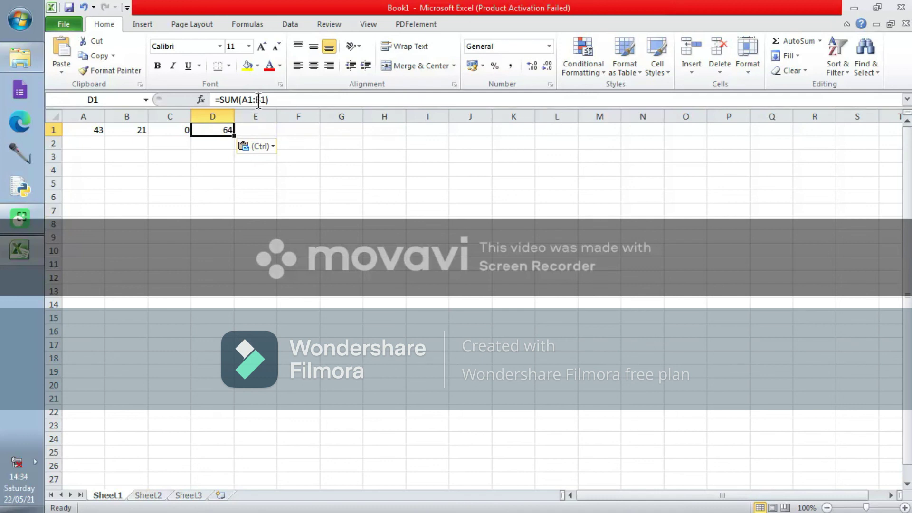
# Enter the formula =SUM(A1:B1) manually in cell F1, and minimize the Excel window
pyautogui.click(291, 133)
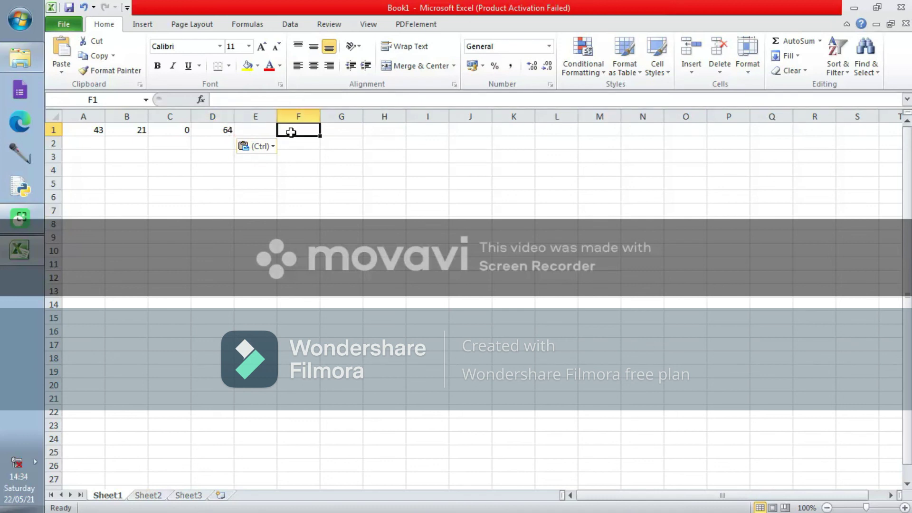
pyautogui.write('=')
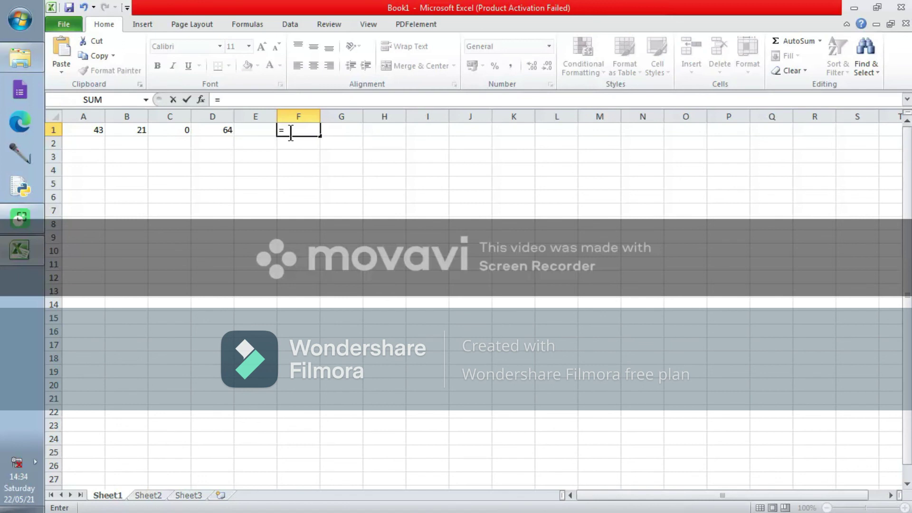
pyautogui.write('Sum')
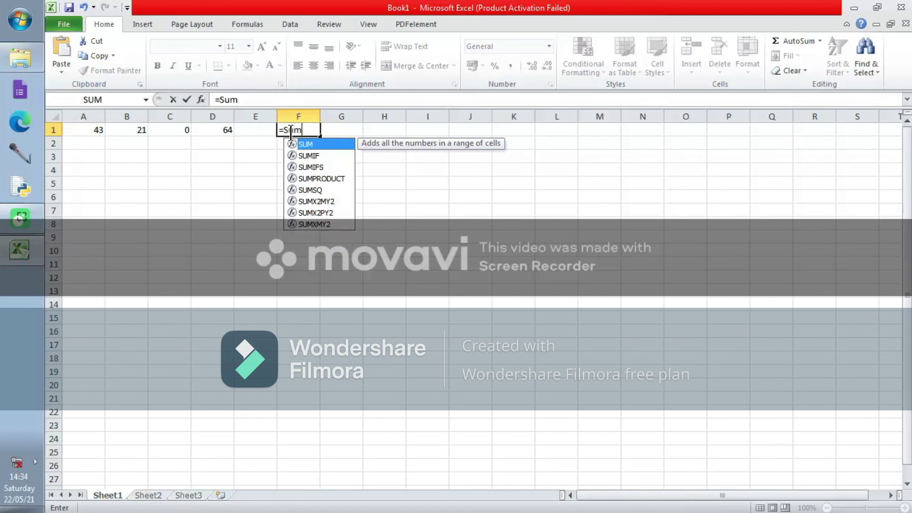
pyautogui.press('BackSpace')
pyautogui.press('BackSpace')
pyautogui.write('UM(')
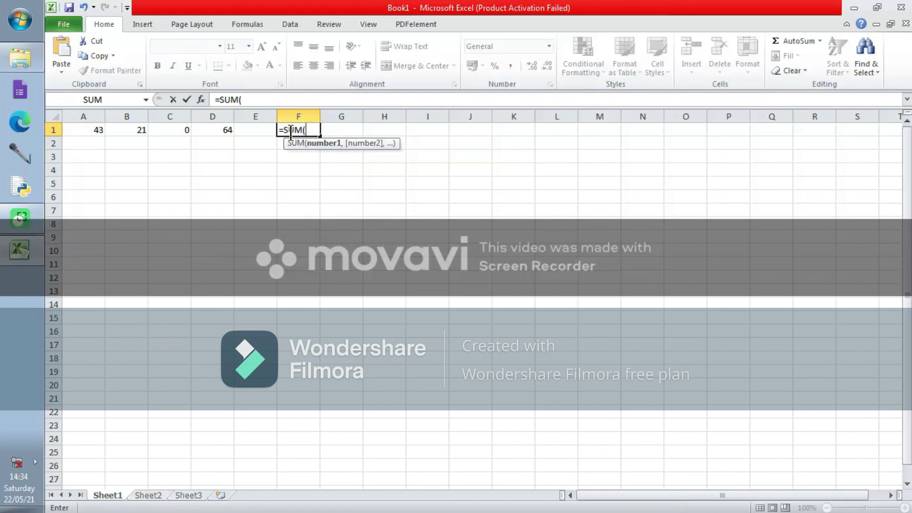
pyautogui.write('AI')
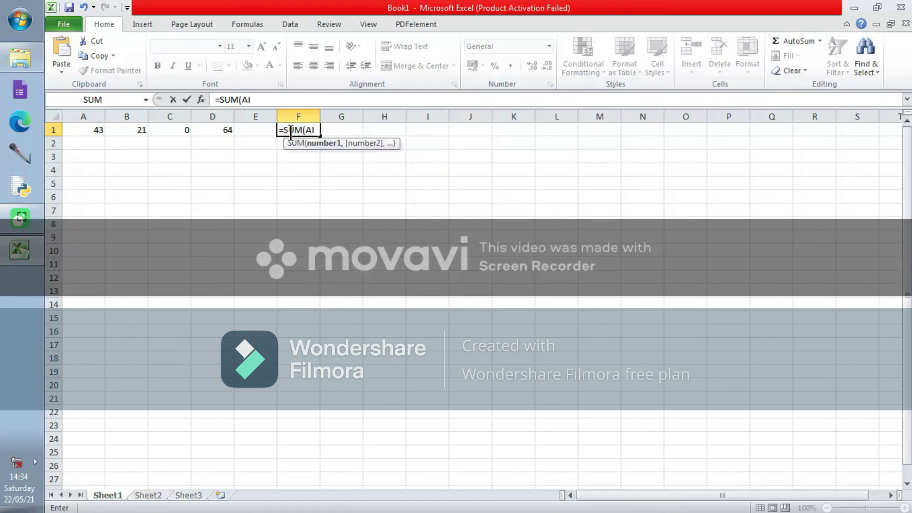
pyautogui.press('BackSpace')
pyautogui.write('1')
pyautogui.write(':B1)')
pyautogui.press('Return')
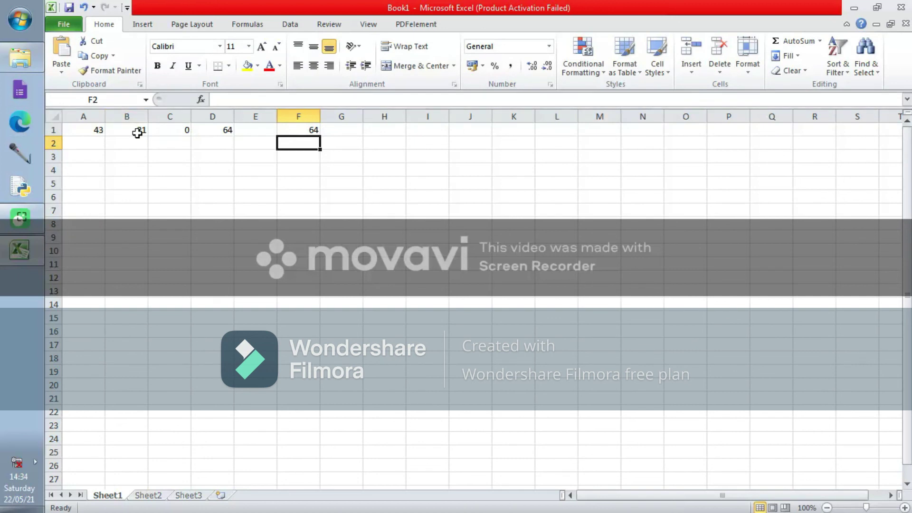
pyautogui.click(858, 9)
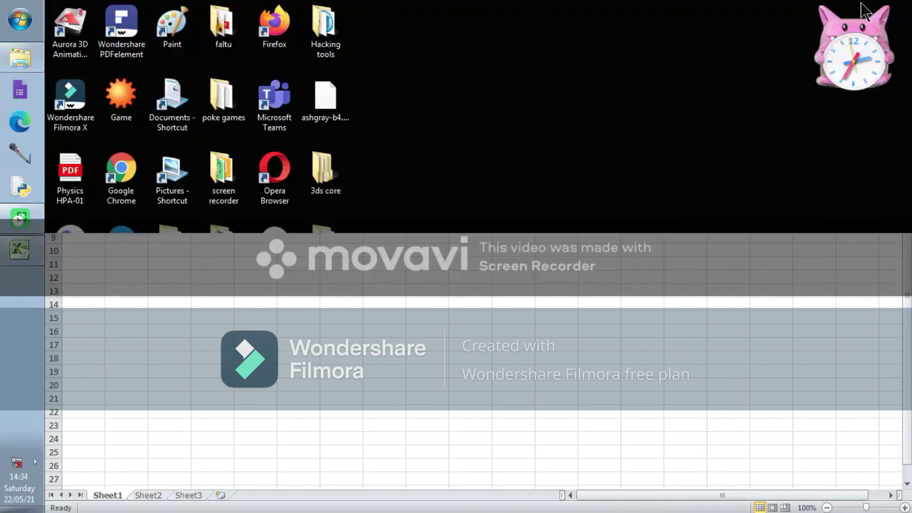